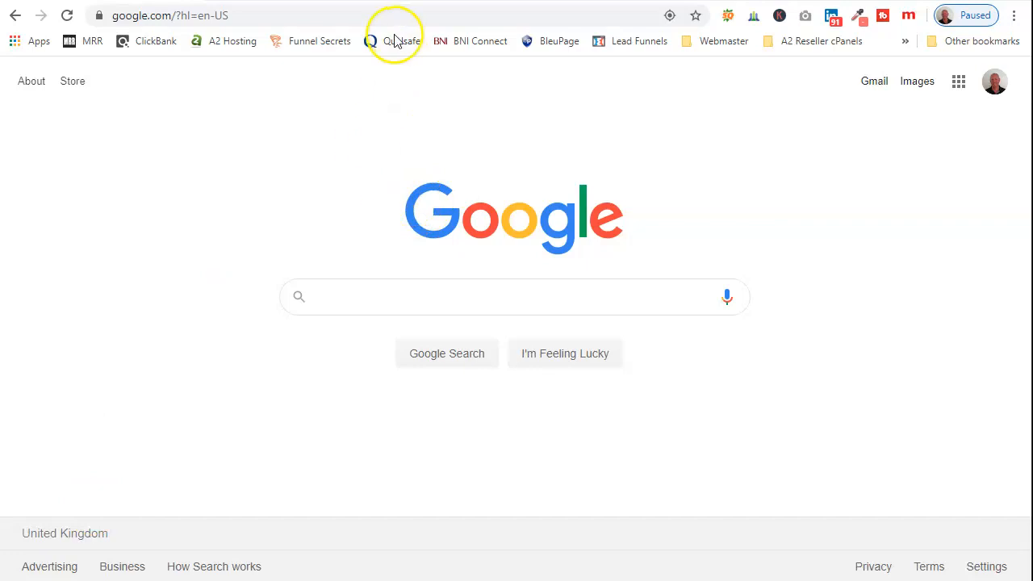
Go to onedrive.live.com in Chrome by replacing the address with onedrive.
left_click(212, 16)
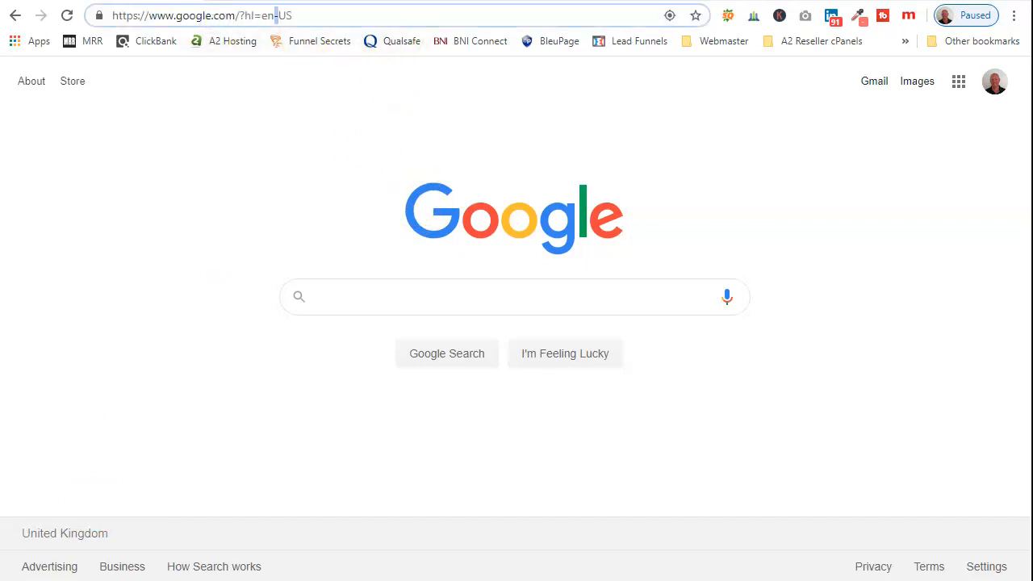
triple_click(242, 20)
type("on")
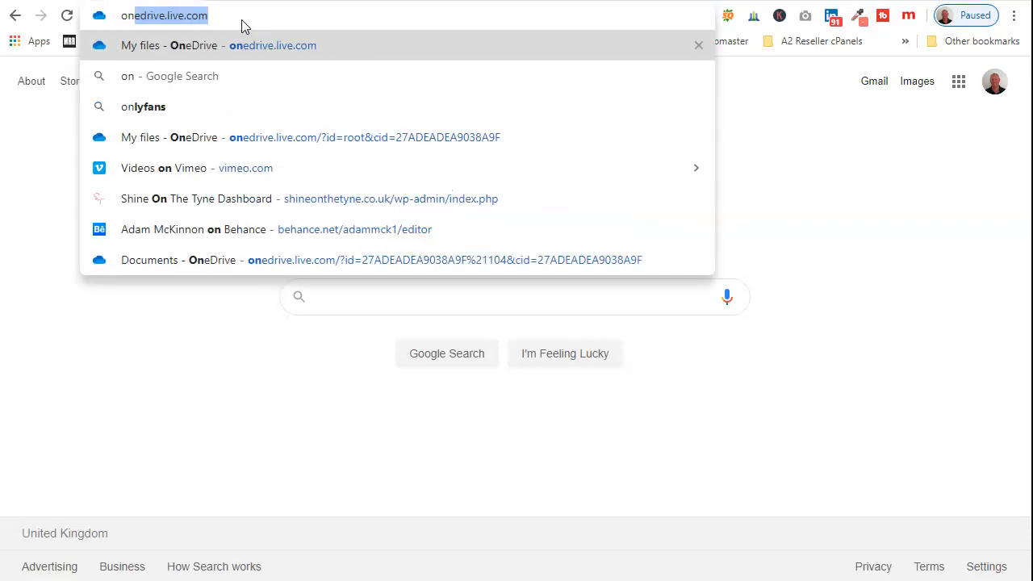
type("edrive")
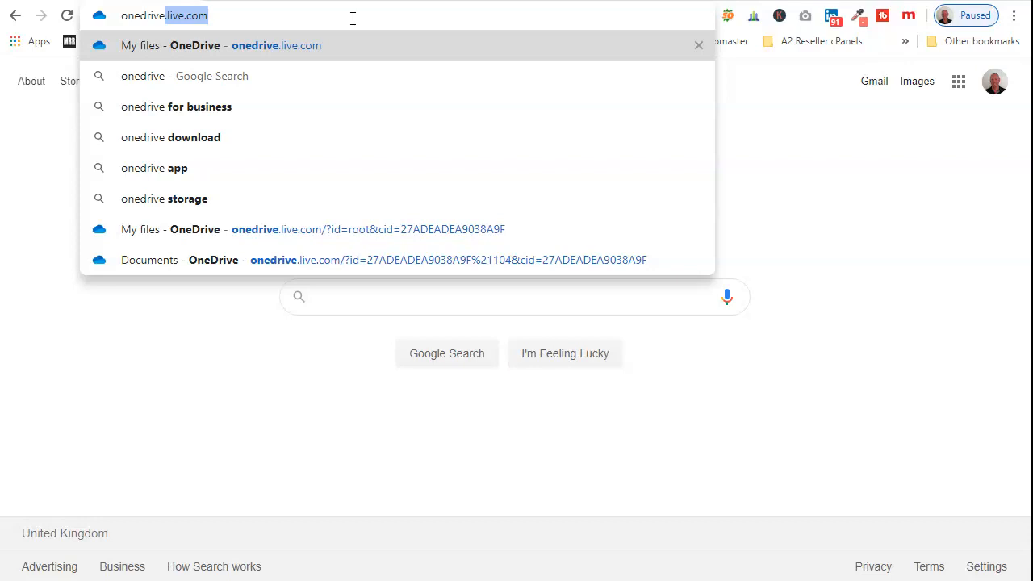
key("Return")
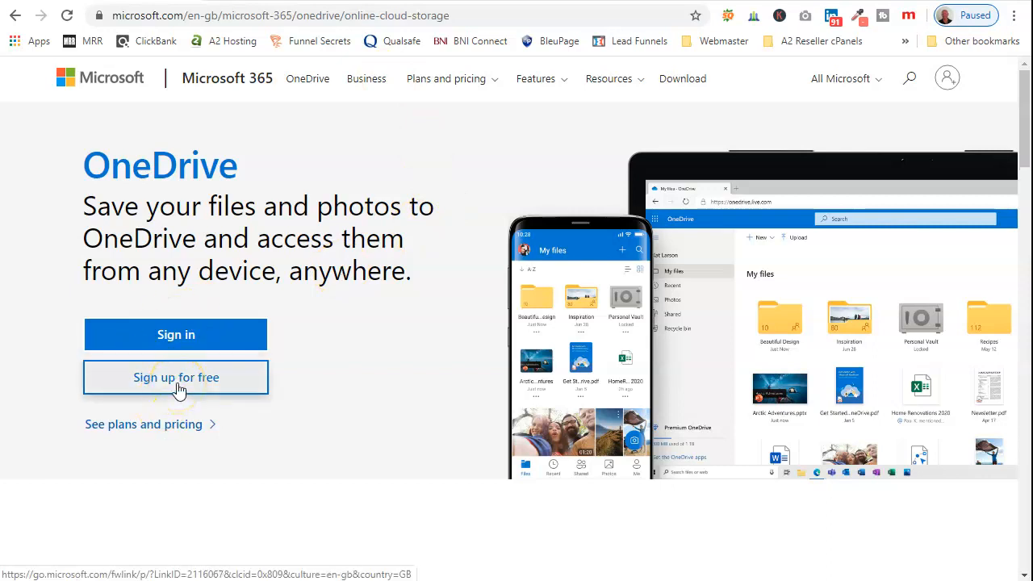
Start a free OneDrive sign-up, submit the e-mail address and enter a password.
left_click(179, 390)
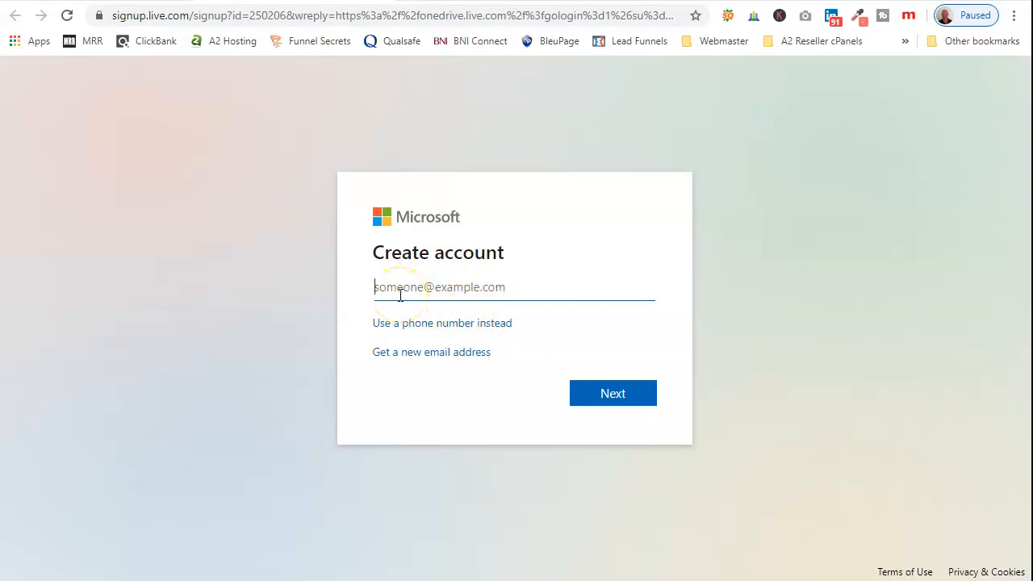
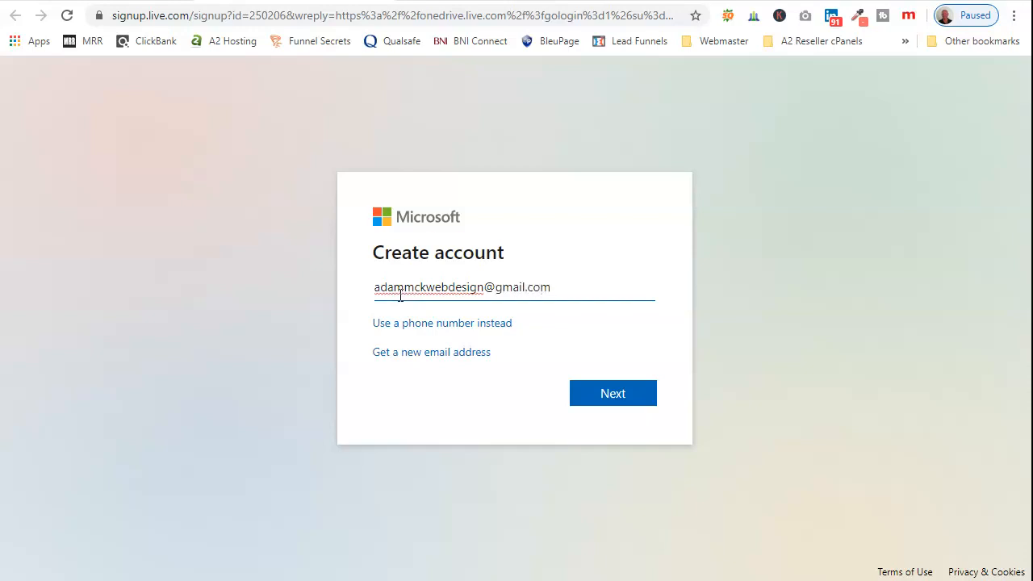
left_click(611, 393)
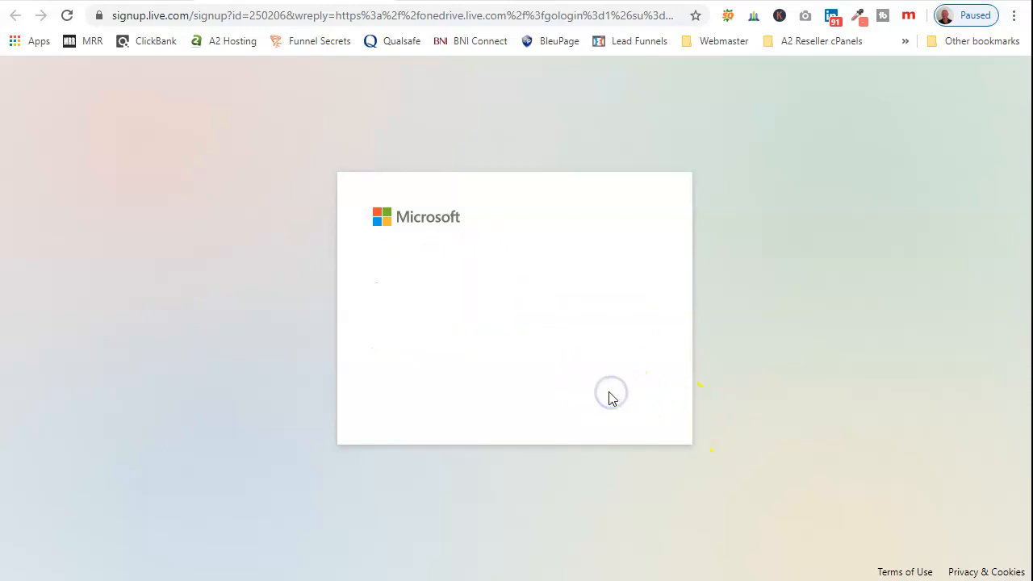
type("••")
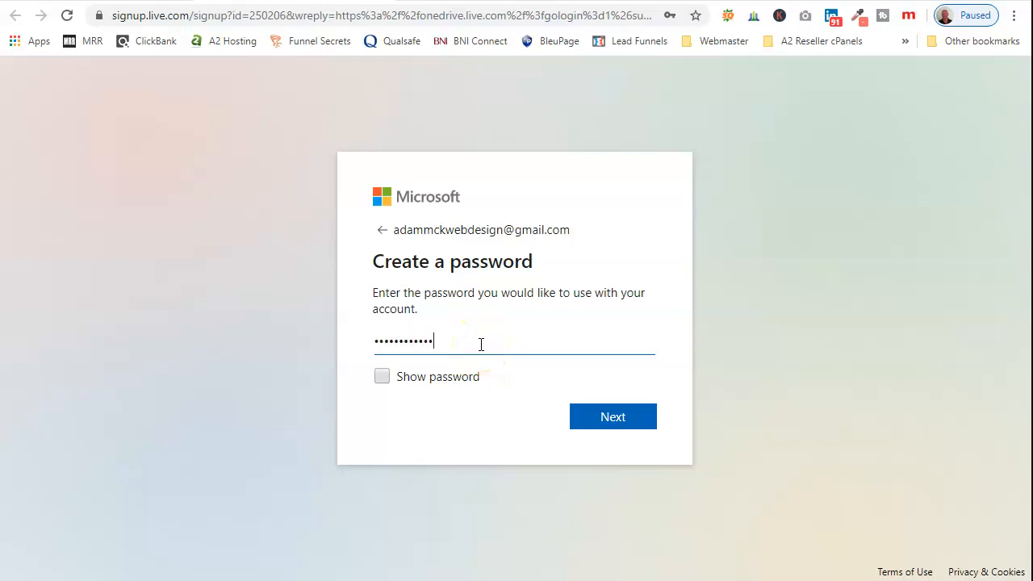
Submit the password, let the browser save it, and enter the user's first name and surname.
left_click(618, 426)
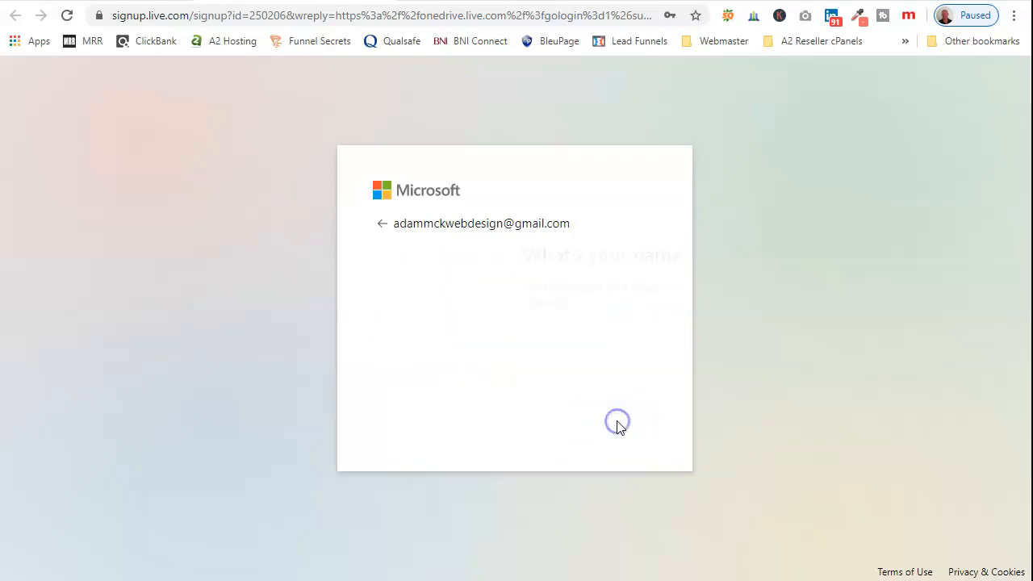
left_click(465, 323)
type("AD")
left_click(611, 278)
left_click(452, 331)
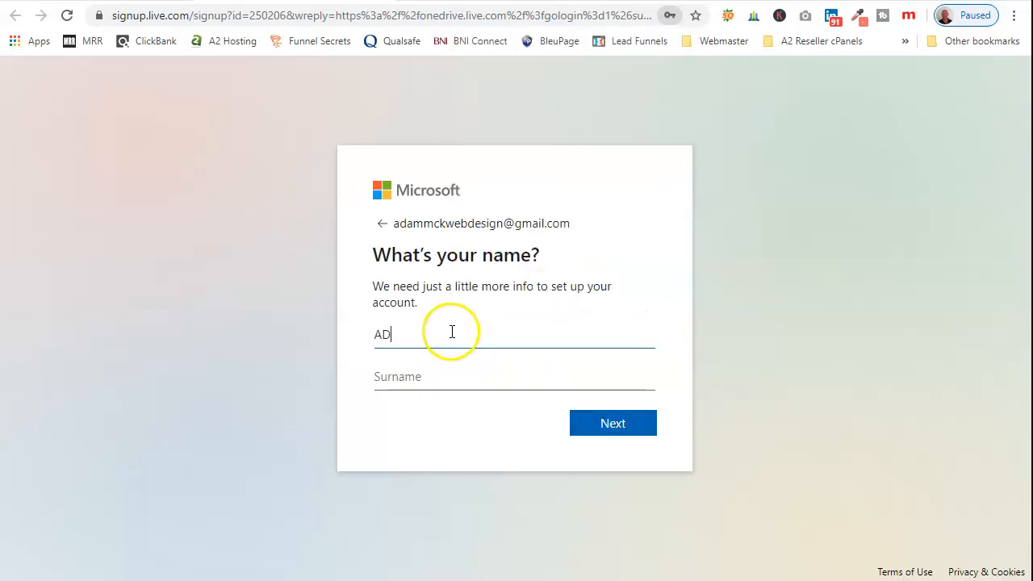
key("BackSpace")
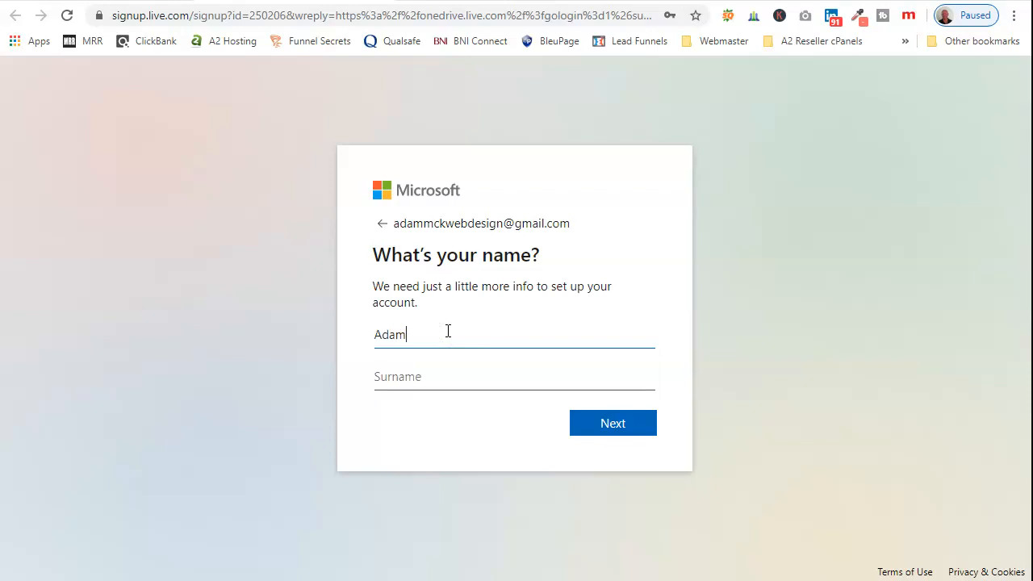
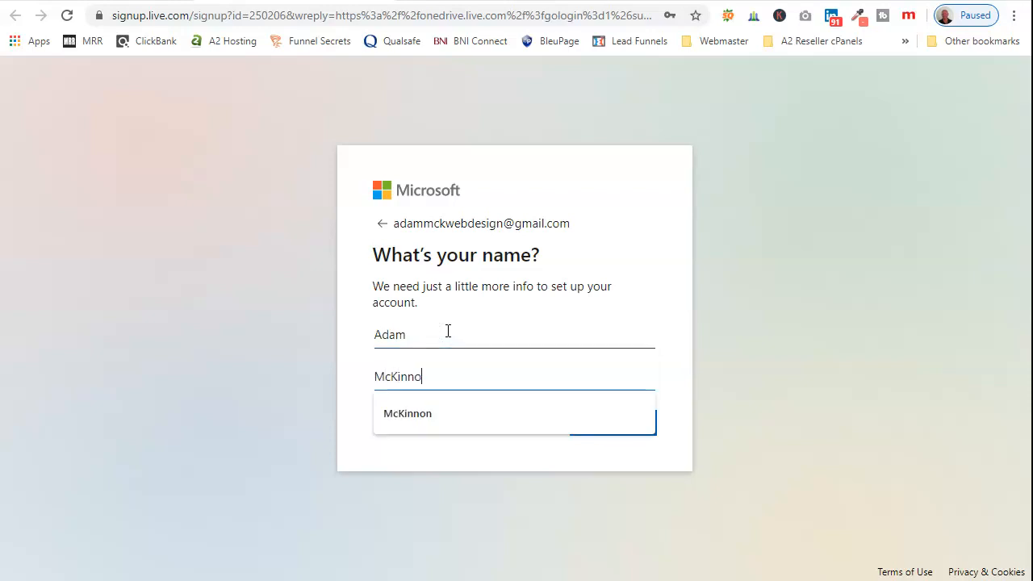
left_click(606, 421)
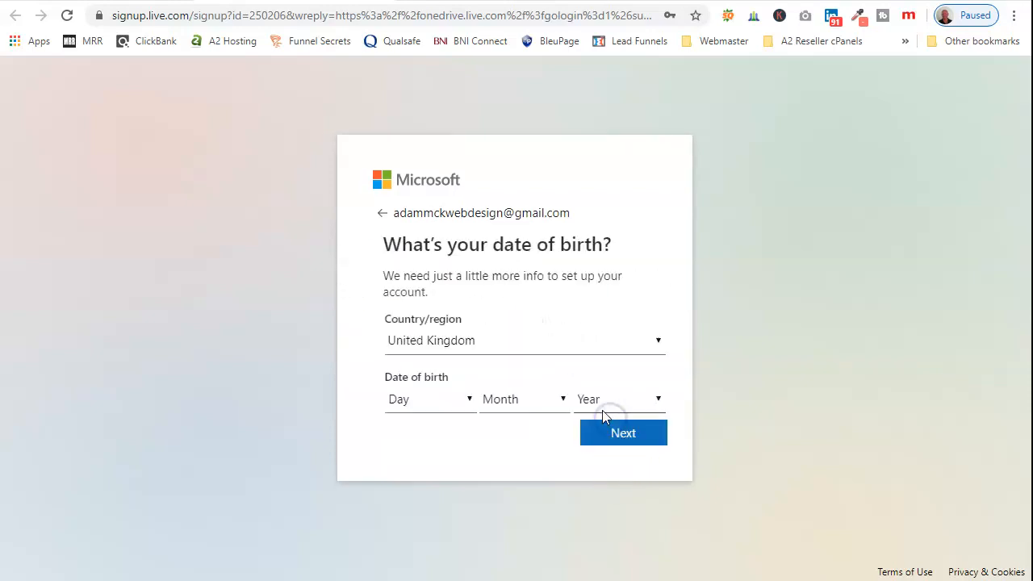
left_click(406, 398)
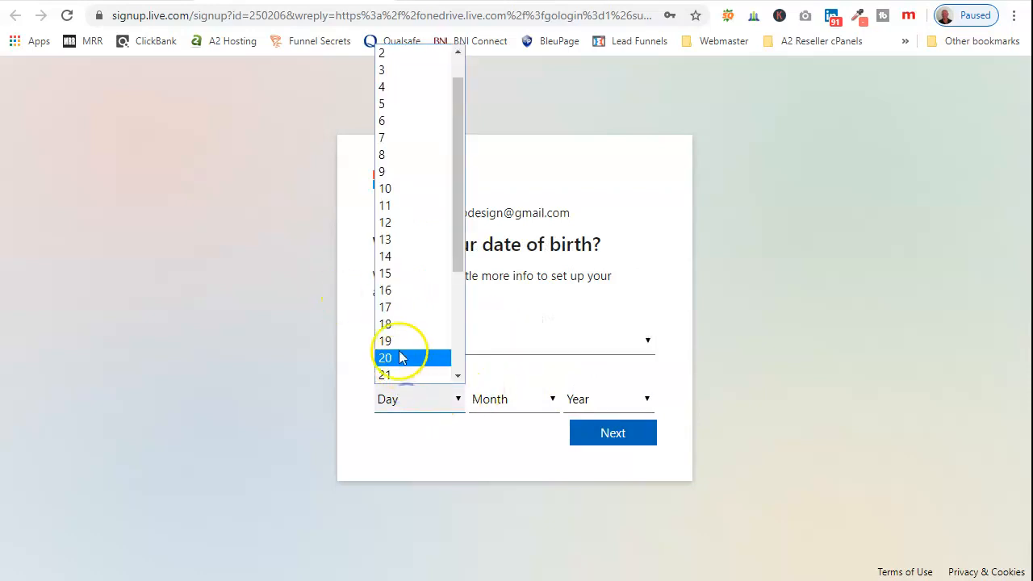
left_click(410, 171)
left_click(501, 401)
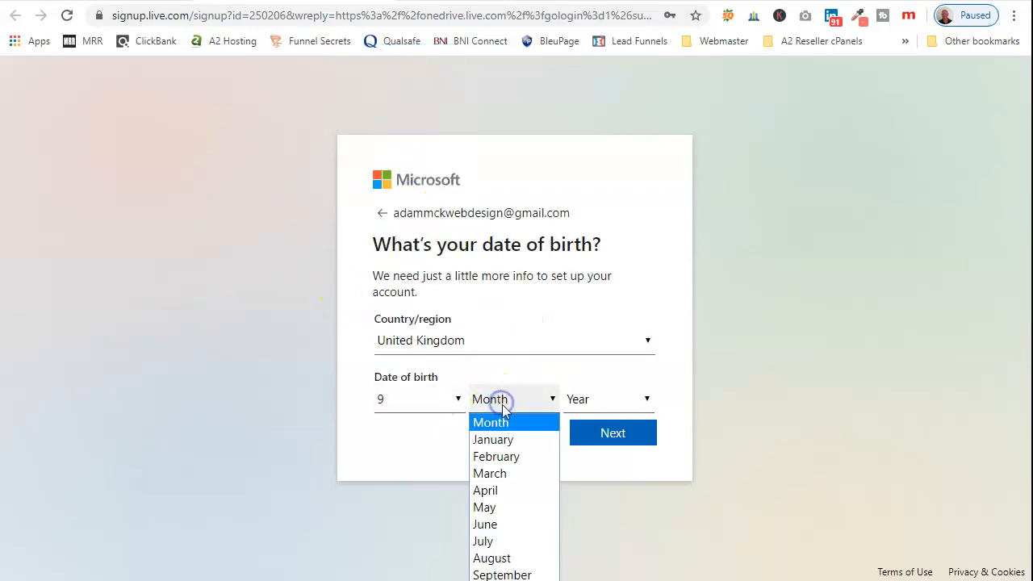
left_click(516, 580)
left_click(617, 406)
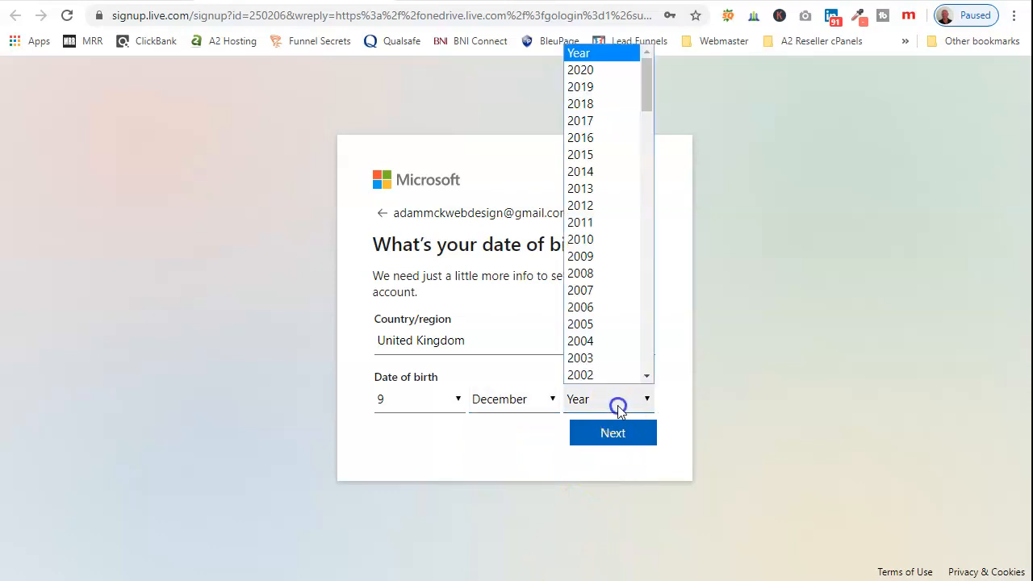
left_click_drag(640, 97, 653, 261)
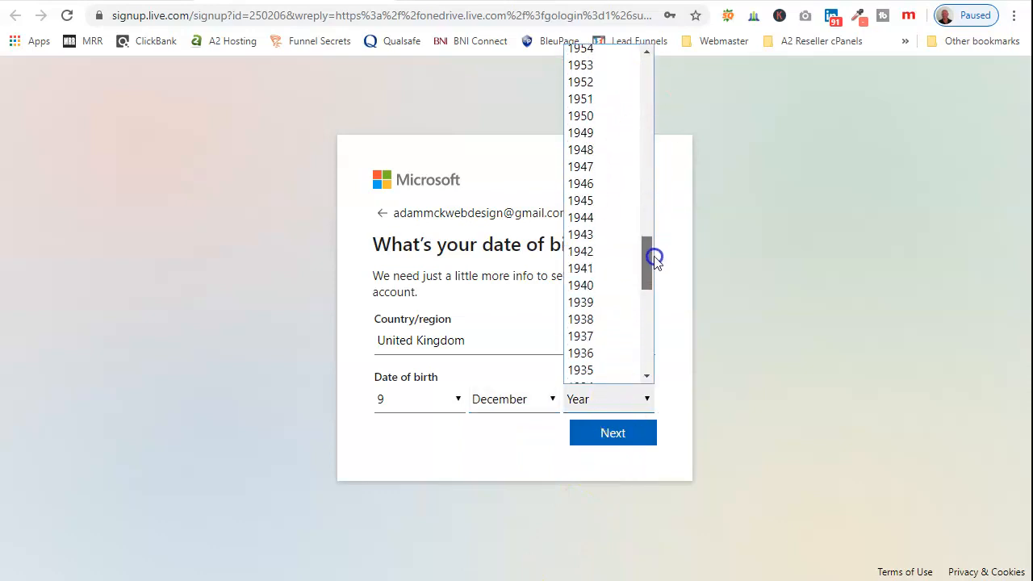
scroll(597, 198, "up", 3)
scroll(597, 199, "up", 10)
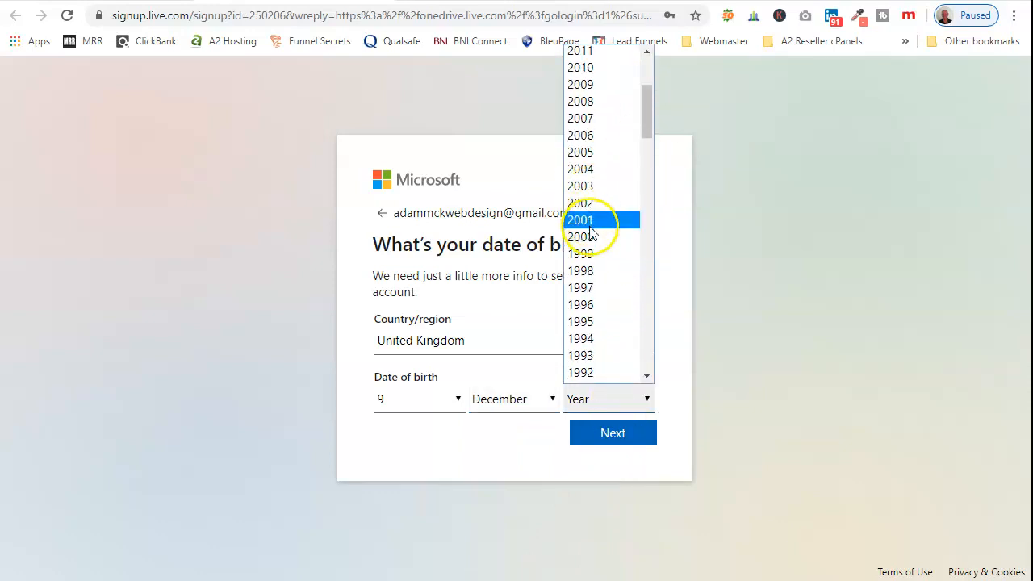
scroll(597, 226, "down", 4)
left_click(589, 337)
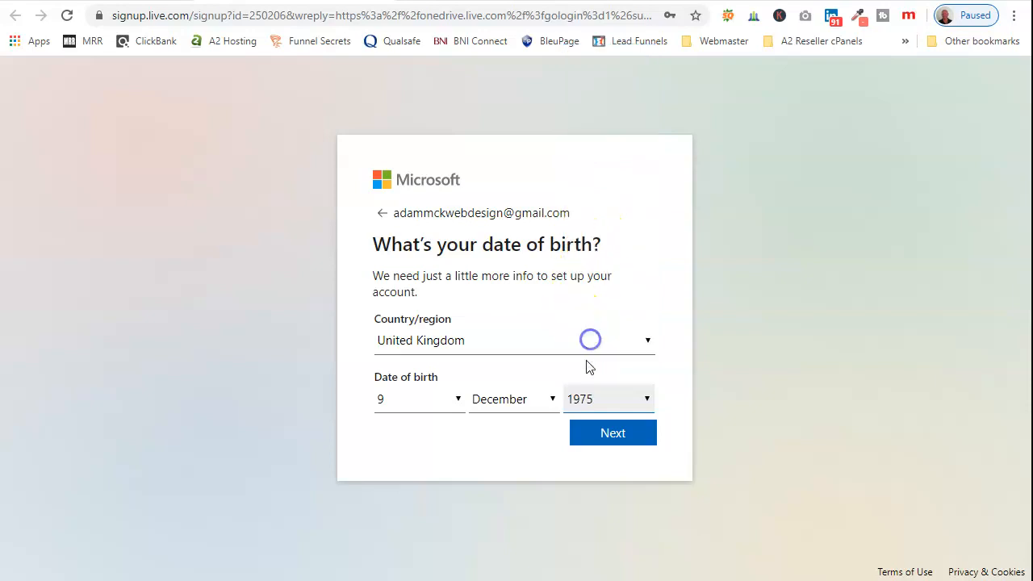
left_click(609, 428)
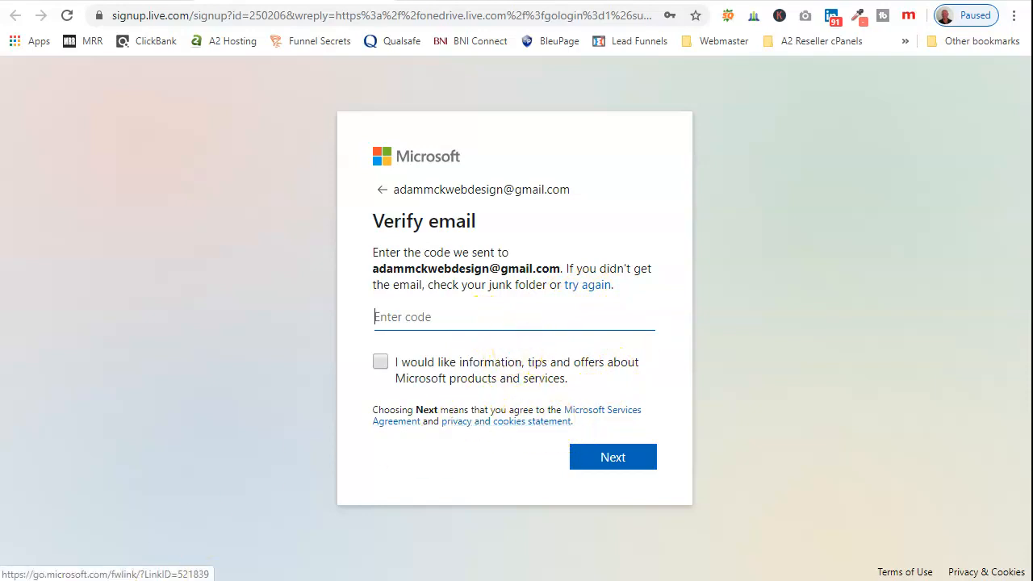
key("alt+Tab")
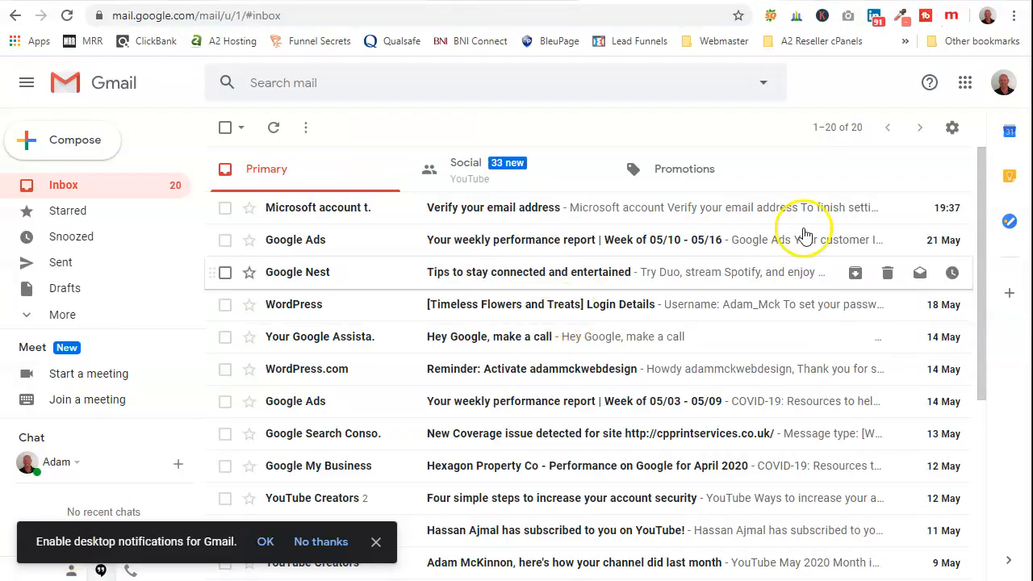
Read the security code in Microsoft's Gmail verification message and enter it in the Verify email field.
left_click(474, 207)
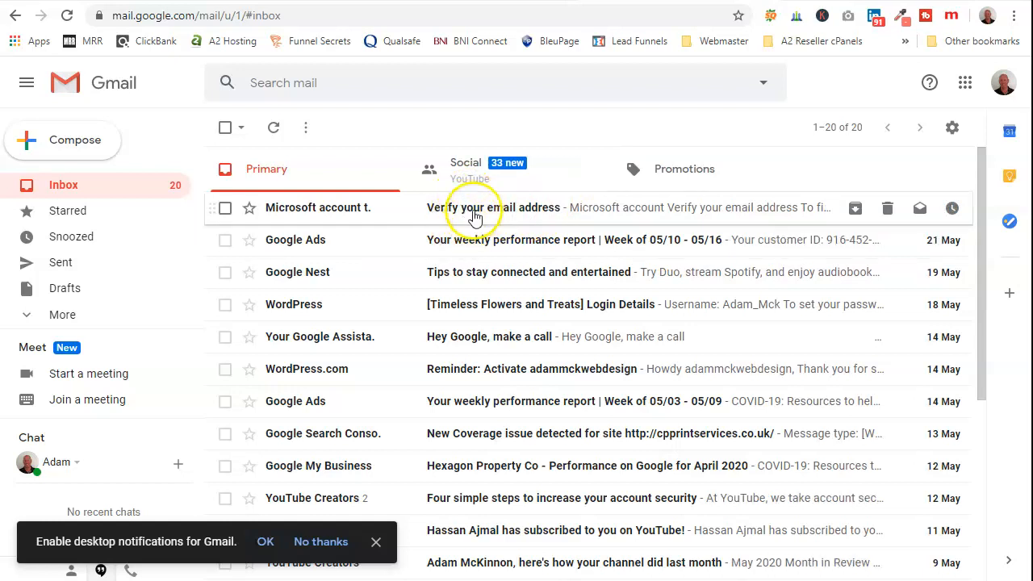
double_click(444, 209)
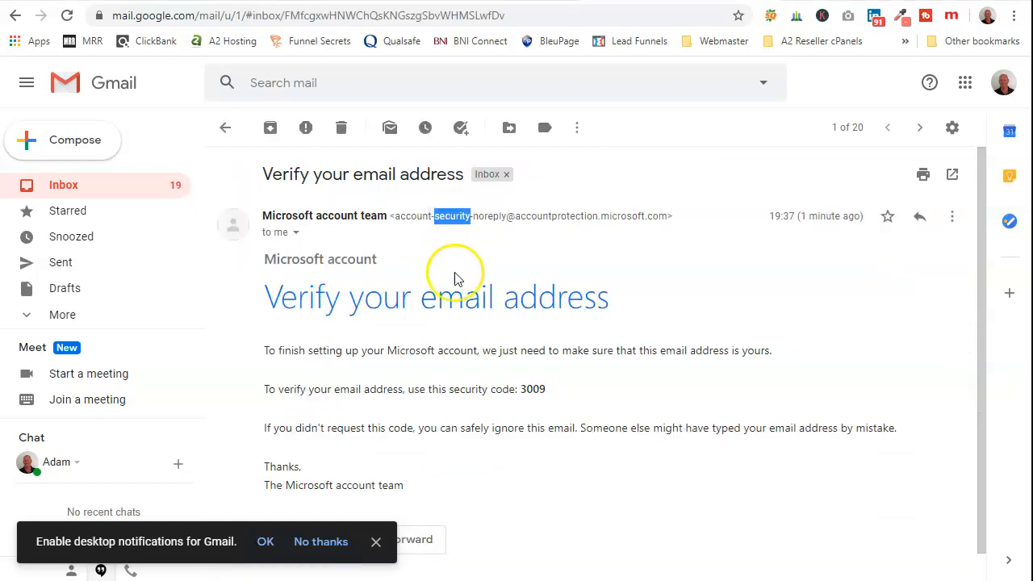
scroll(436, 328, "down", 1)
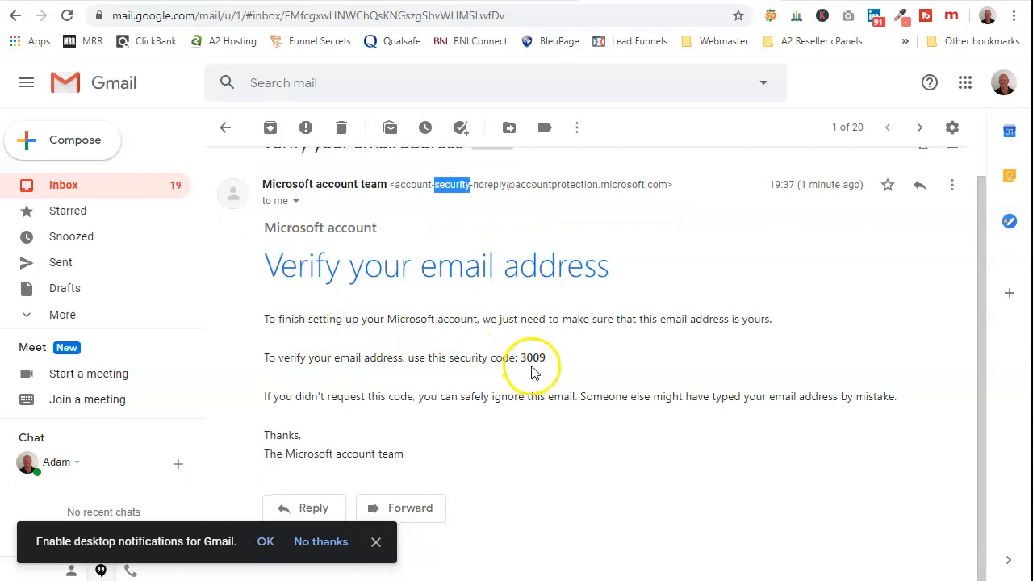
left_click(274, 1)
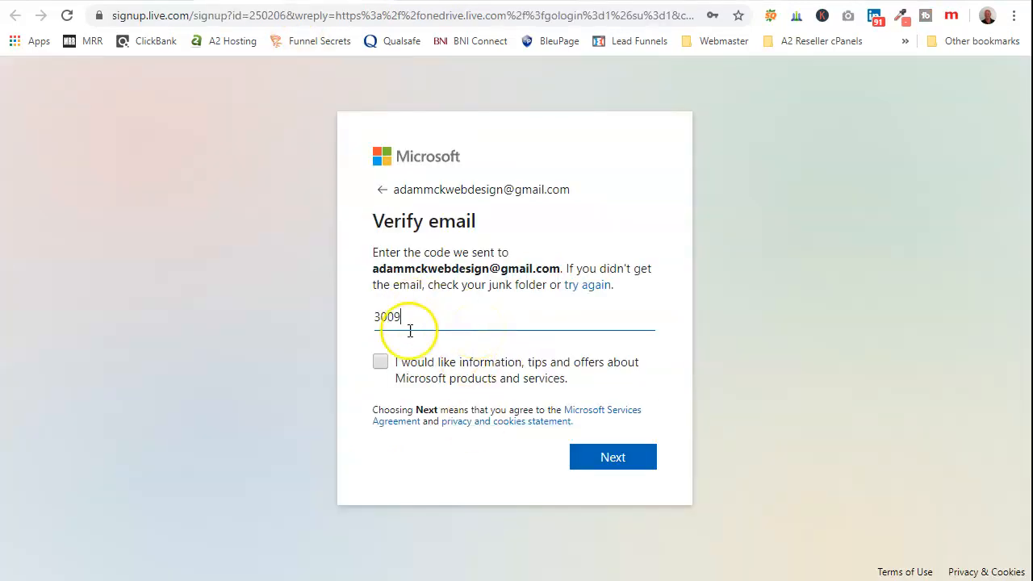
Submit the e-mailed code and CAPTCHA, then verify the phone number with a texted code.
left_click(623, 459)
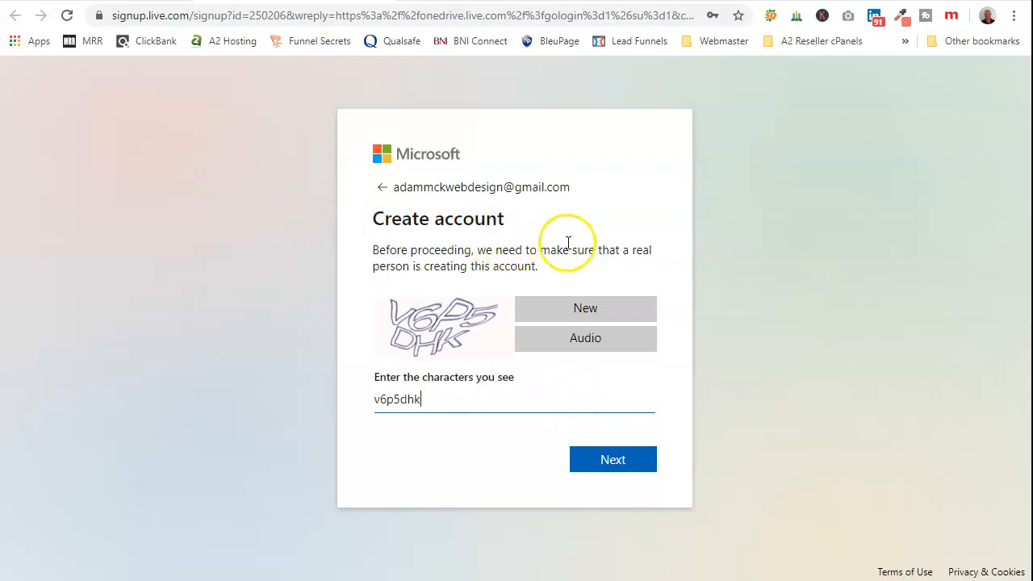
left_click(605, 462)
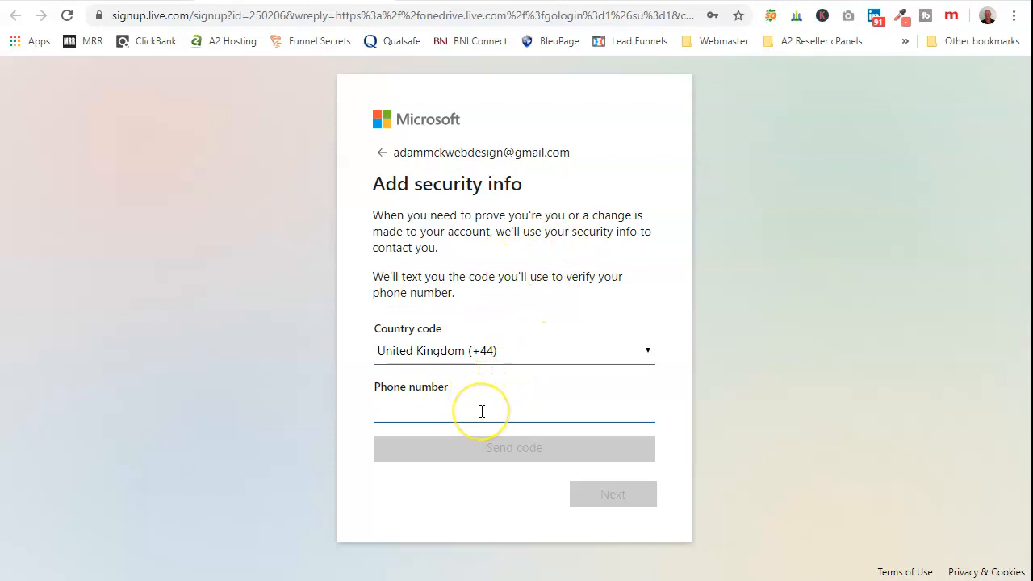
left_click(530, 444)
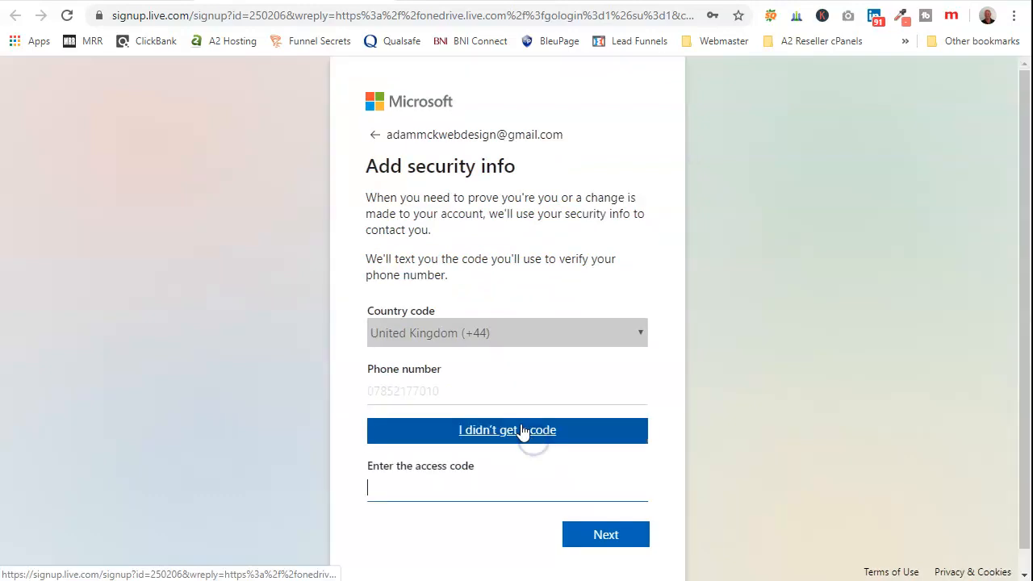
scroll(514, 452, "down", 1)
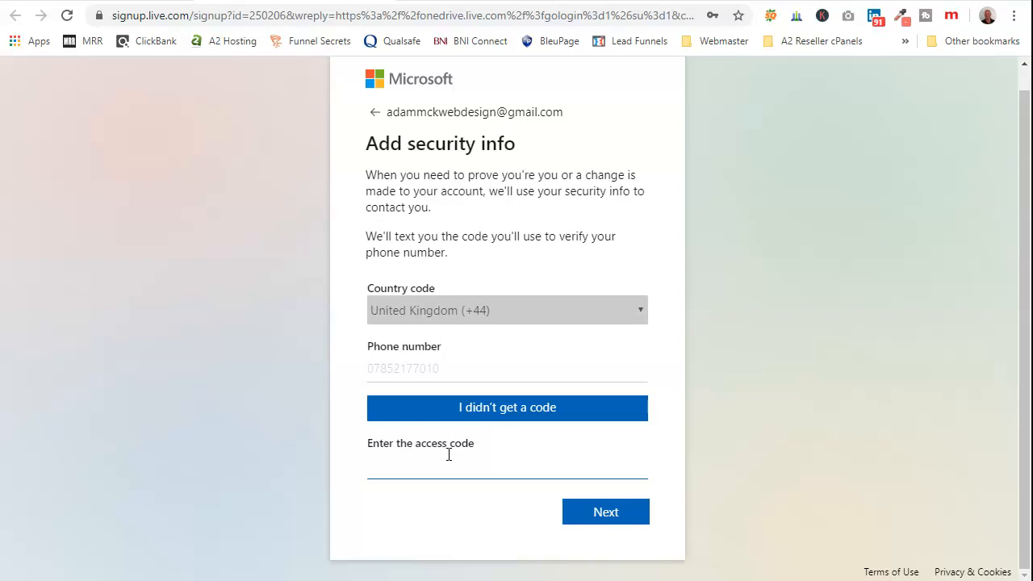
left_click(607, 517)
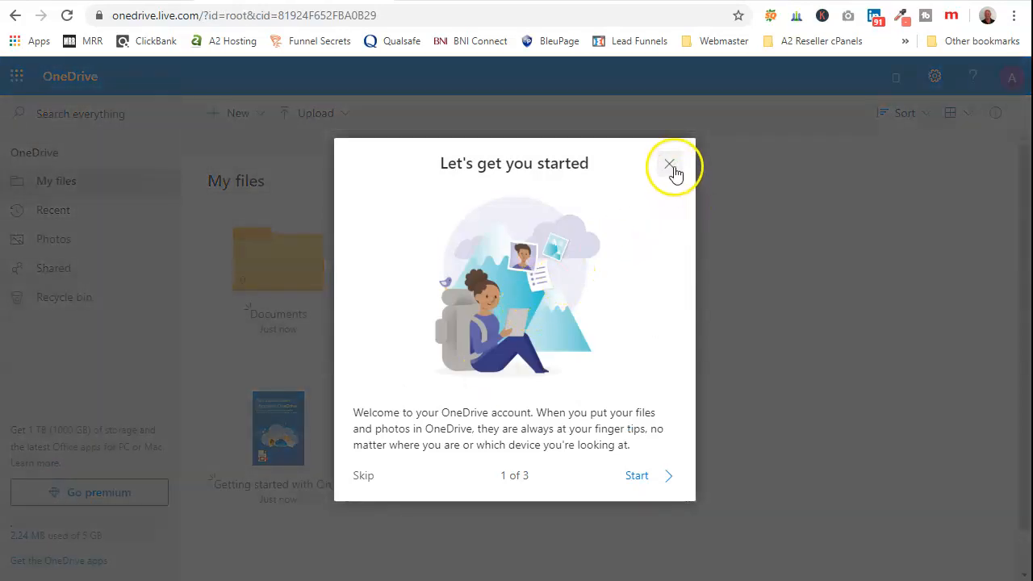
Close the welcome and Go premium pop-ups and open the Documents folder.
left_click(672, 168)
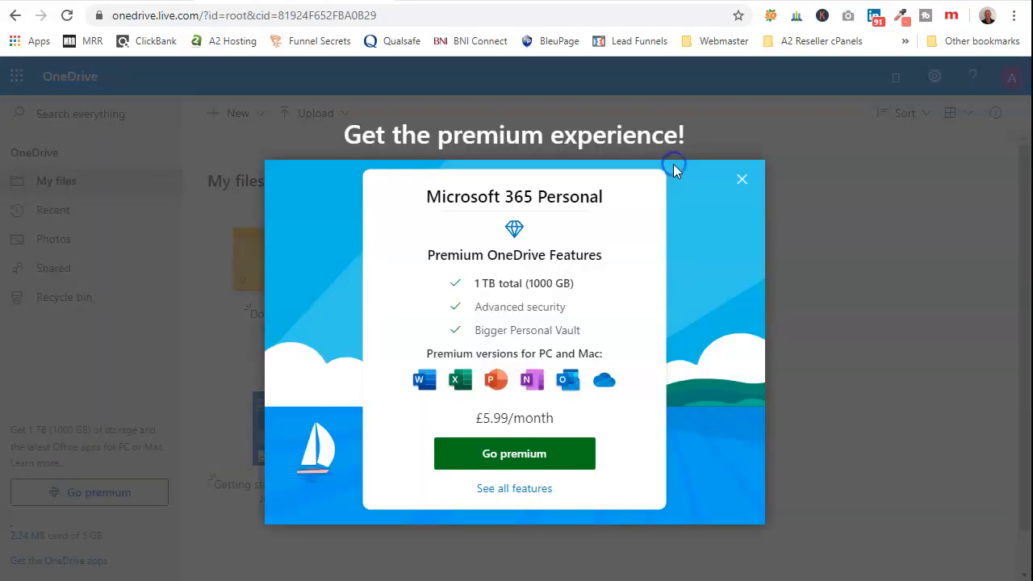
left_click(742, 181)
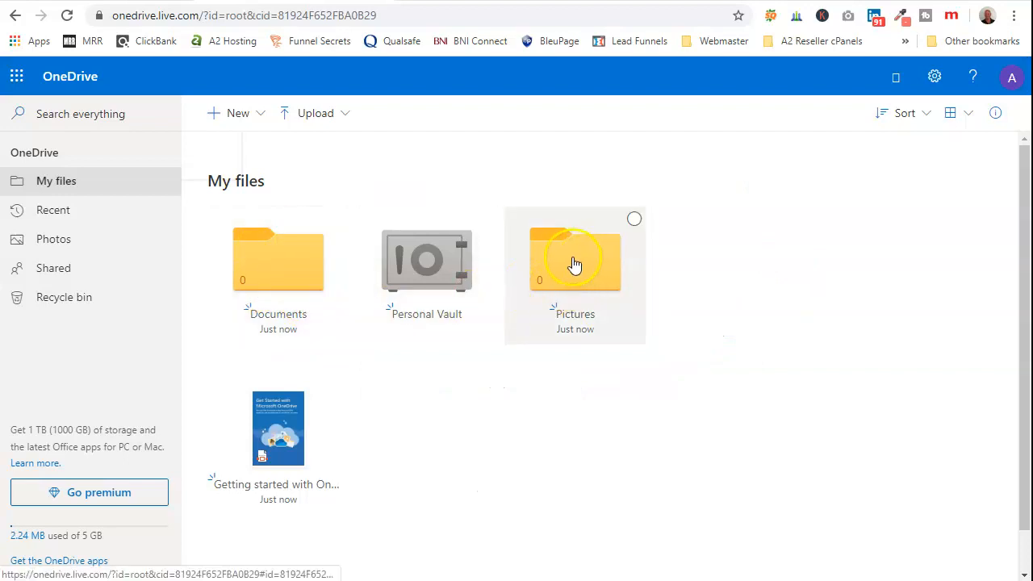
left_click(296, 271)
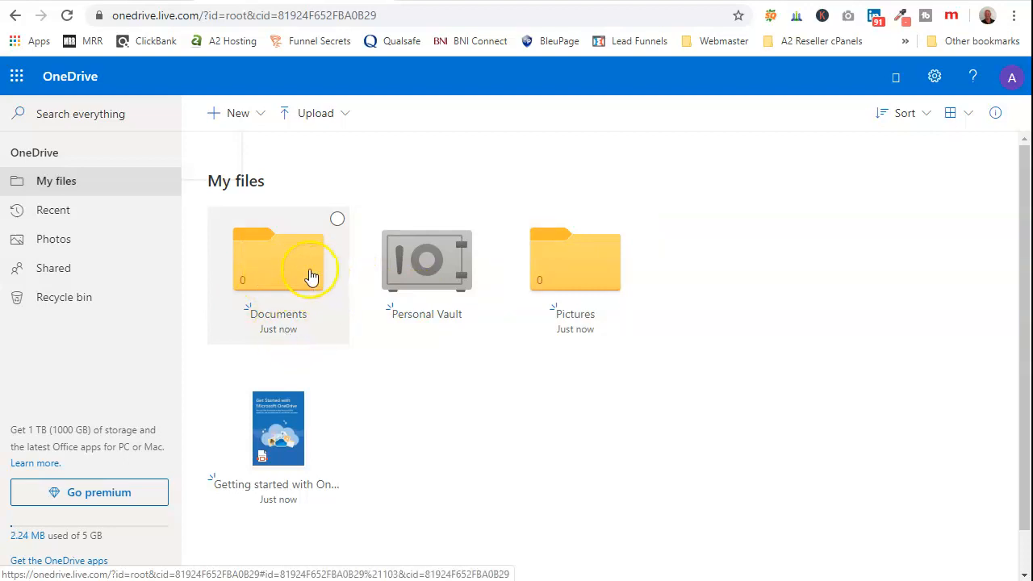
left_click(277, 273)
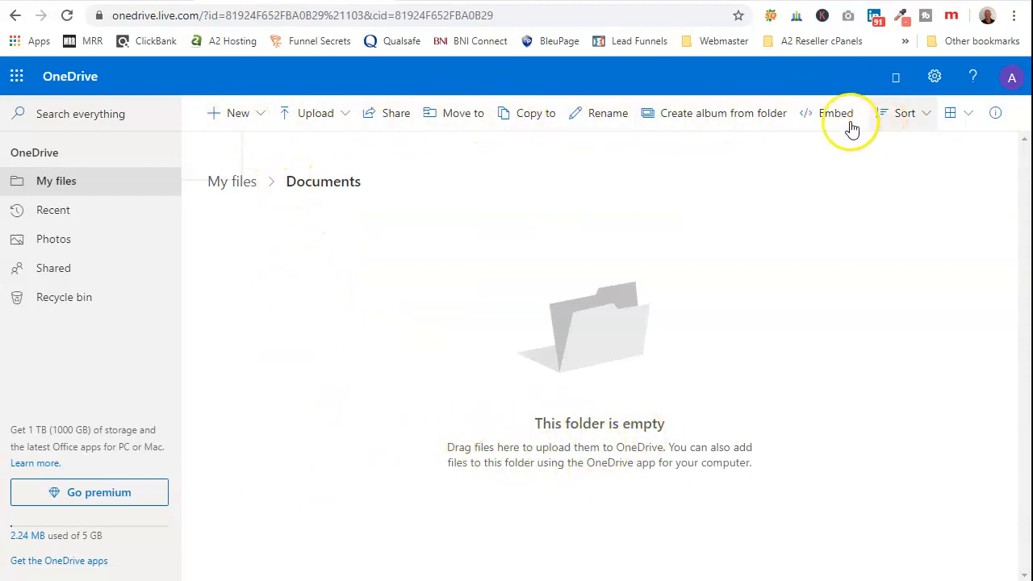
Create an 'Images For Website' folder in Documents and open it.
left_click(243, 123)
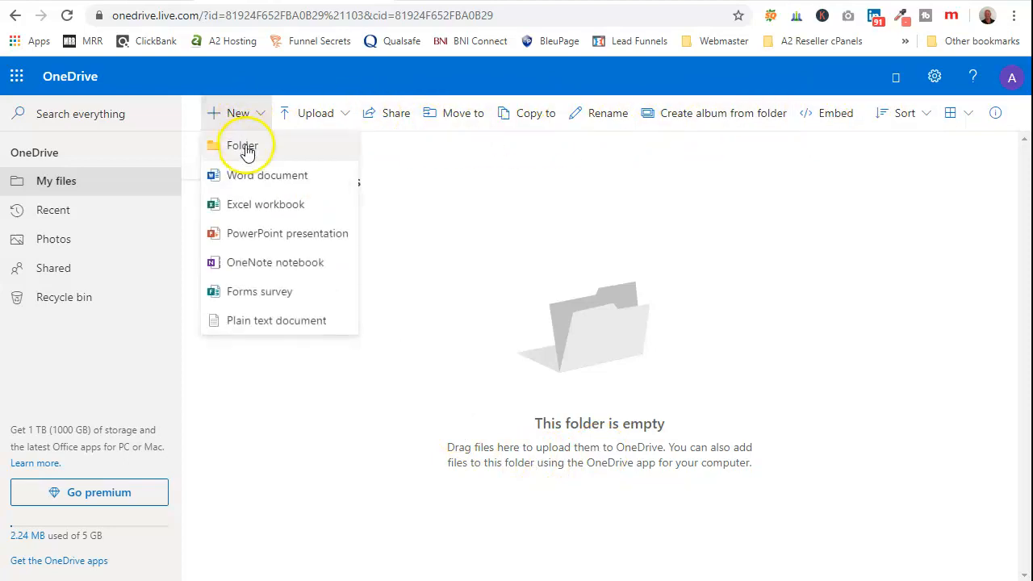
left_click(245, 148)
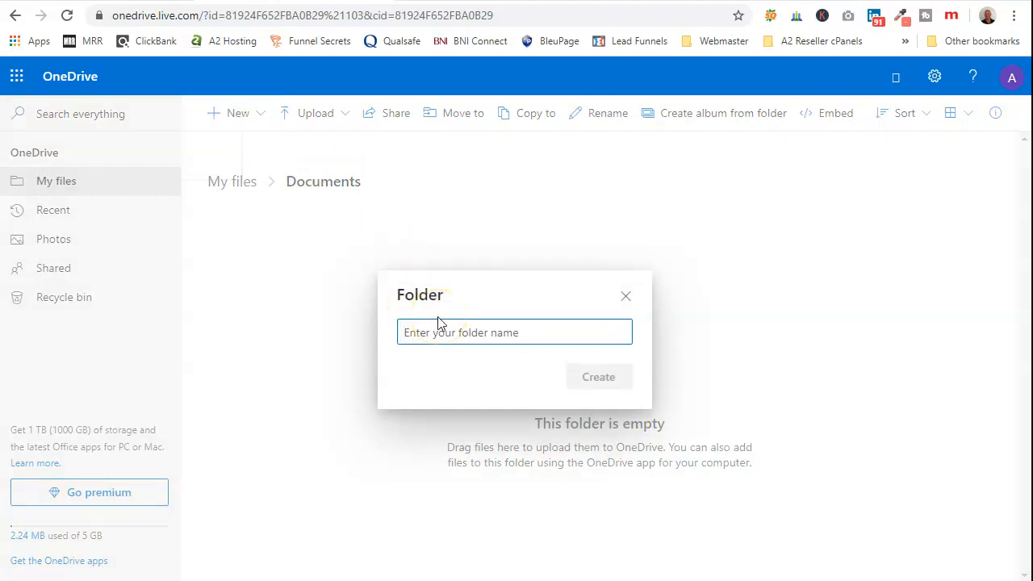
type("Images For Website")
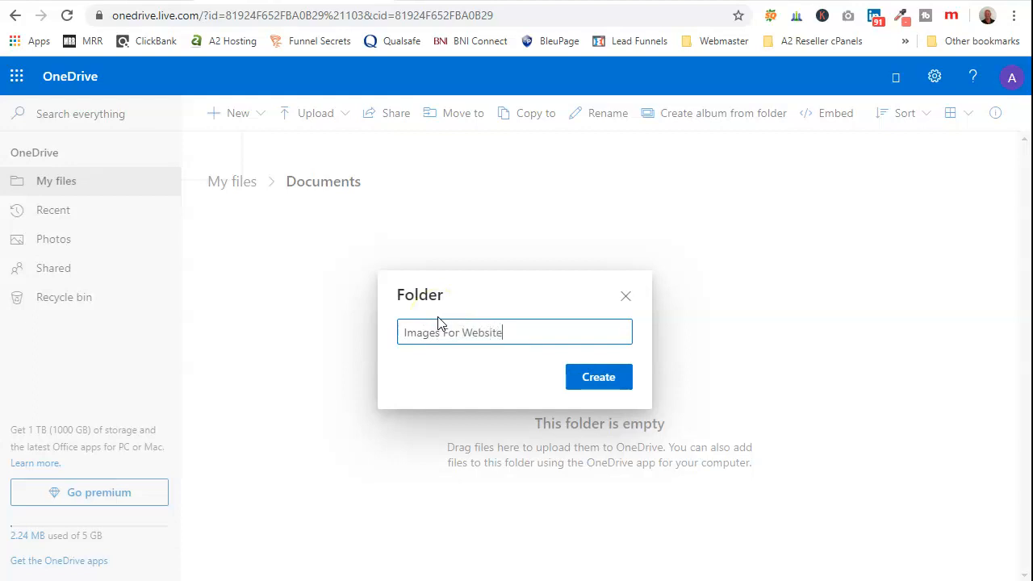
left_click(597, 377)
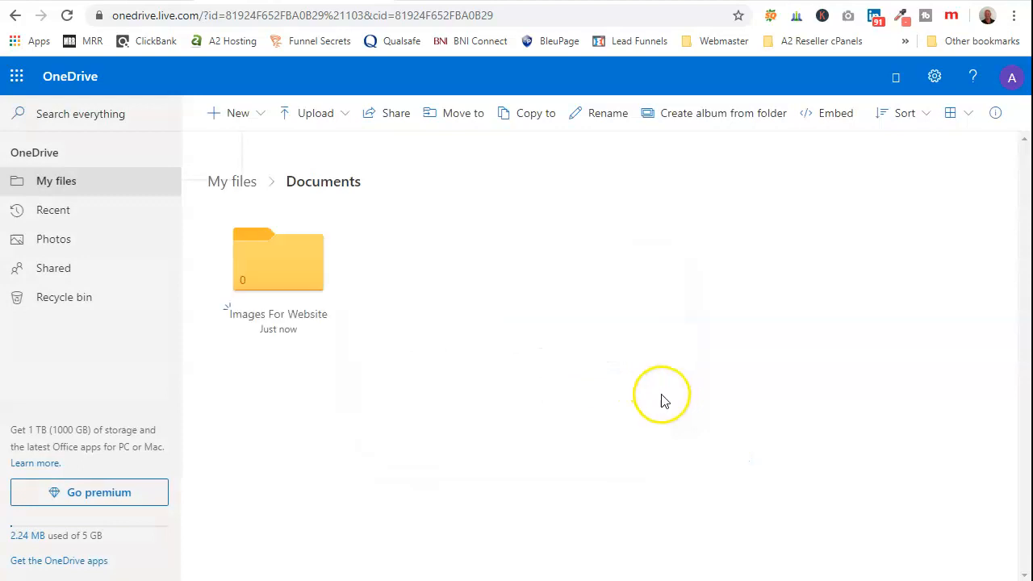
left_click(273, 268)
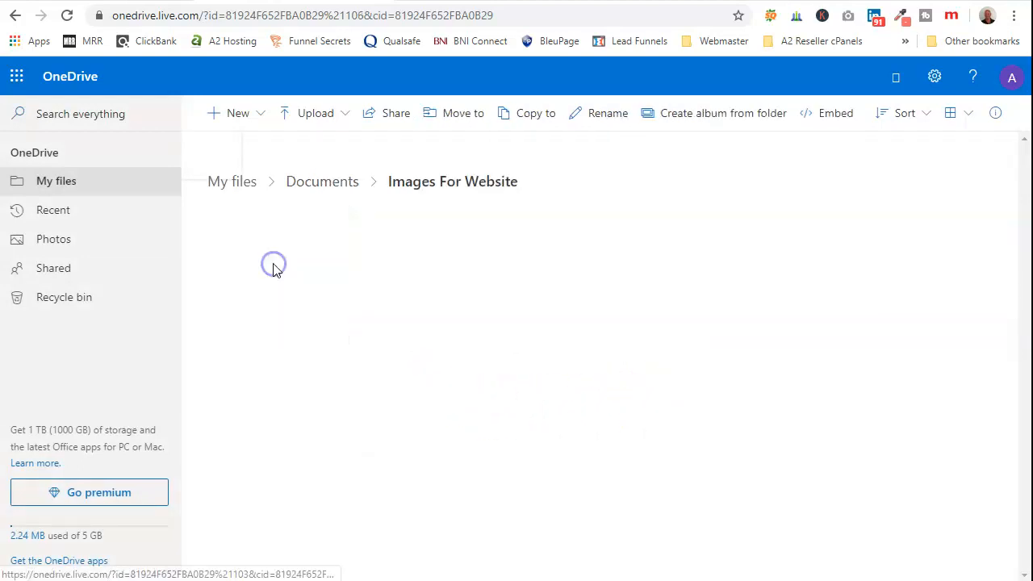
left_click(251, 116)
Create a 'Front Page Images' subfolder inside Images For Website.
left_click(247, 154)
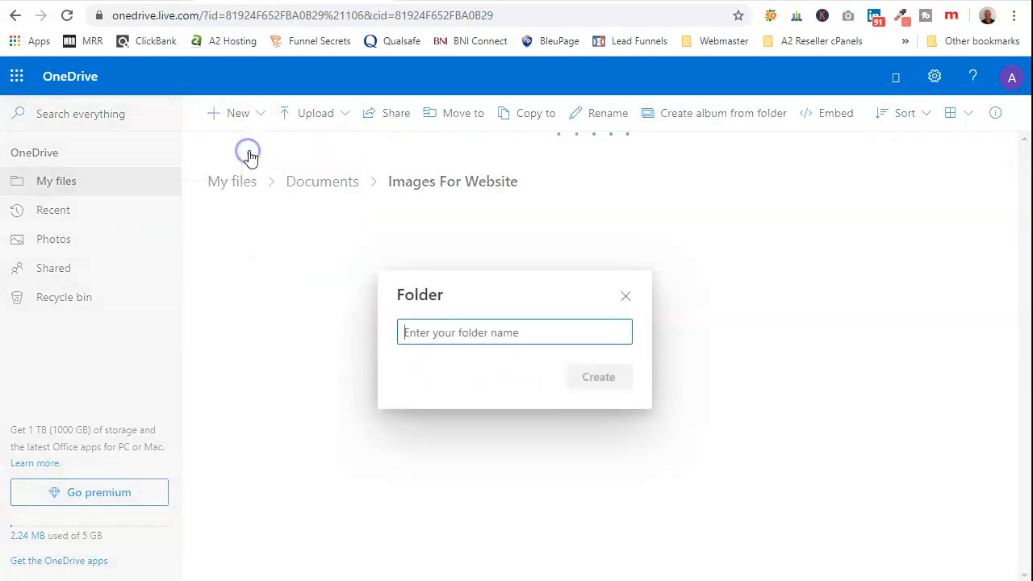
type("Front Page Images")
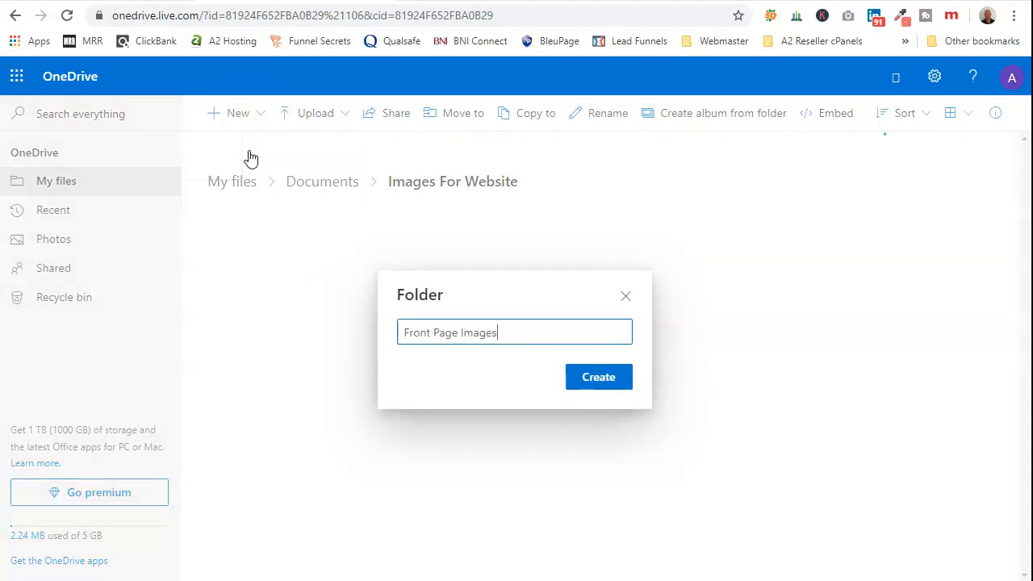
left_click(569, 377)
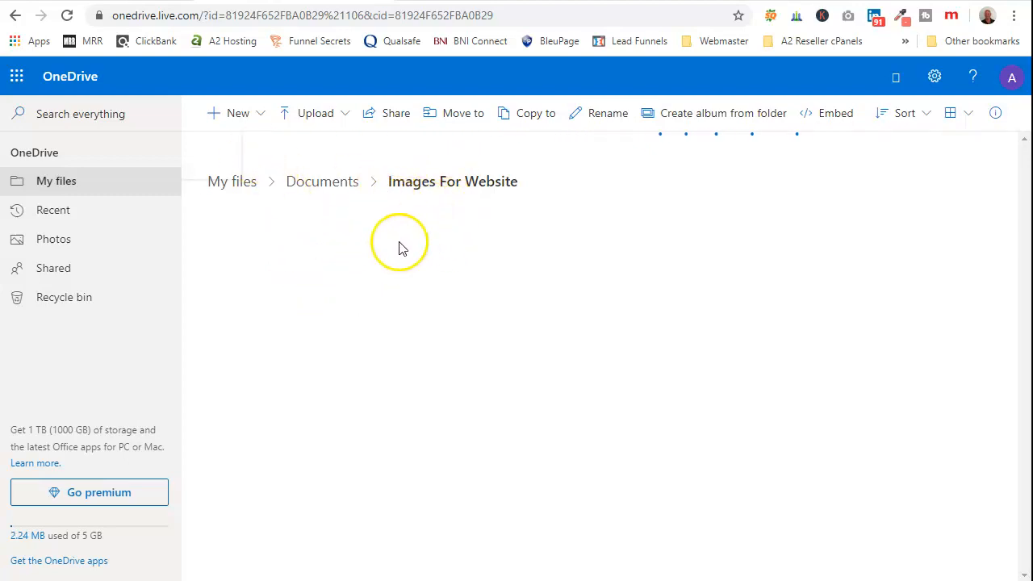
Return to Documents and reopen Images For Website, dismissing the stray upload menu.
left_click(342, 187)
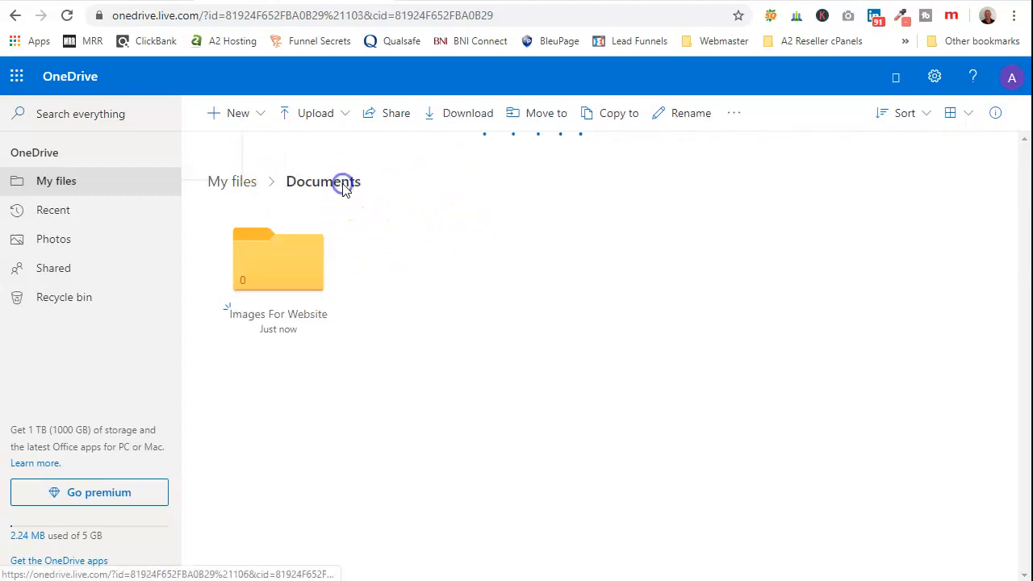
left_click(297, 258)
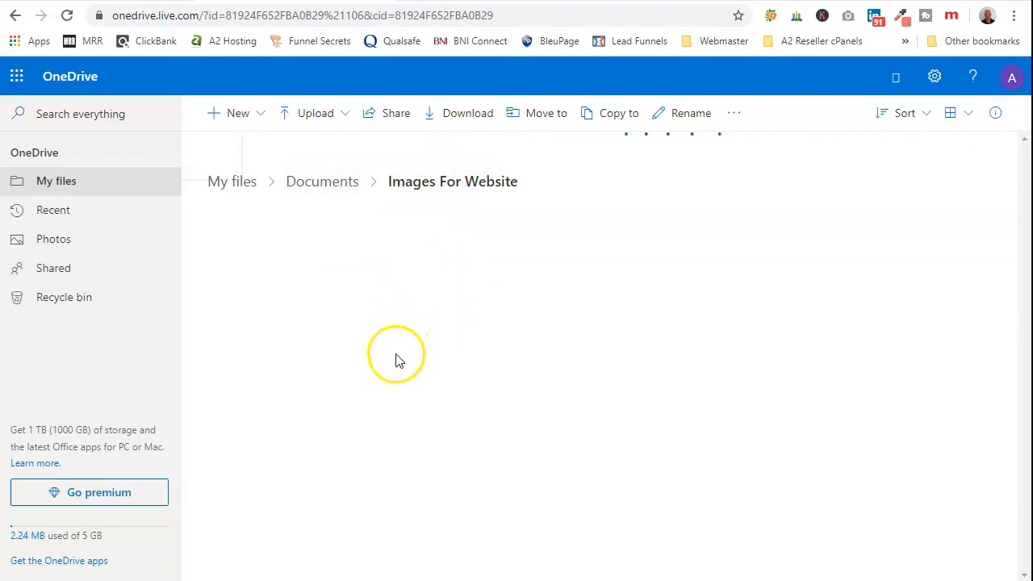
left_click(311, 129)
left_click(314, 237)
left_click(330, 188)
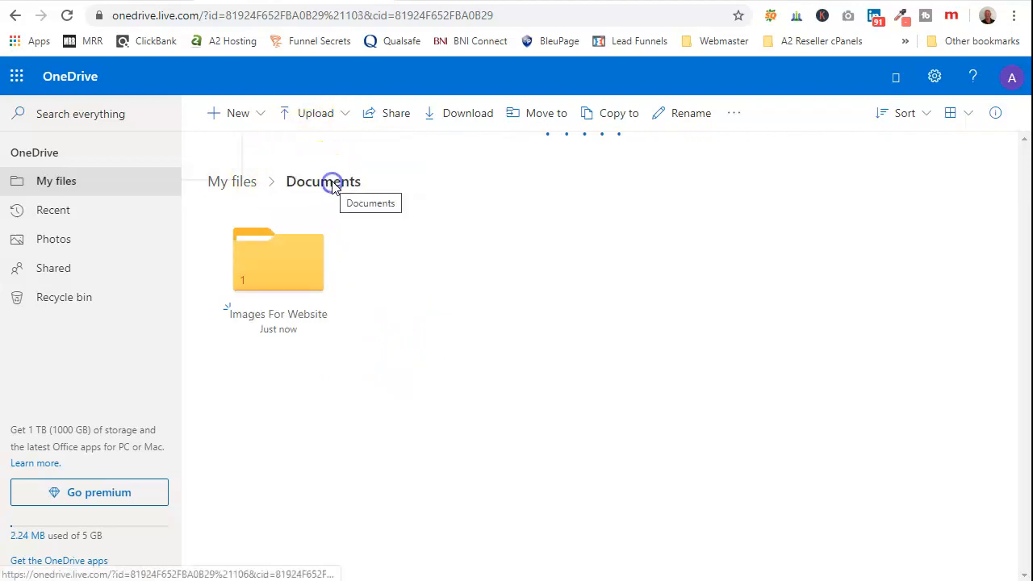
left_click(286, 277)
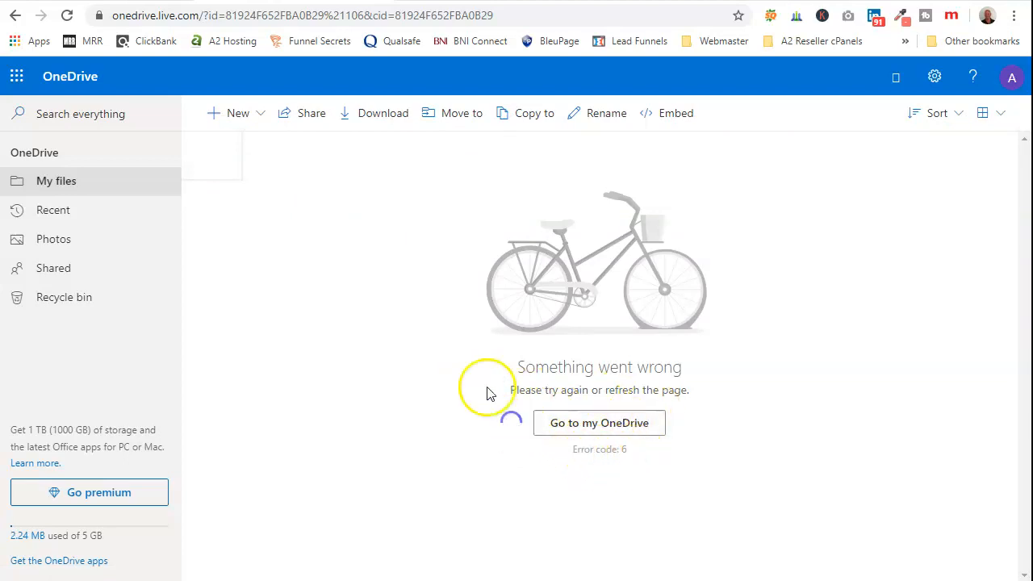
Go back from the error page, then open Images For Website › Front Page Images.
left_click(244, 121)
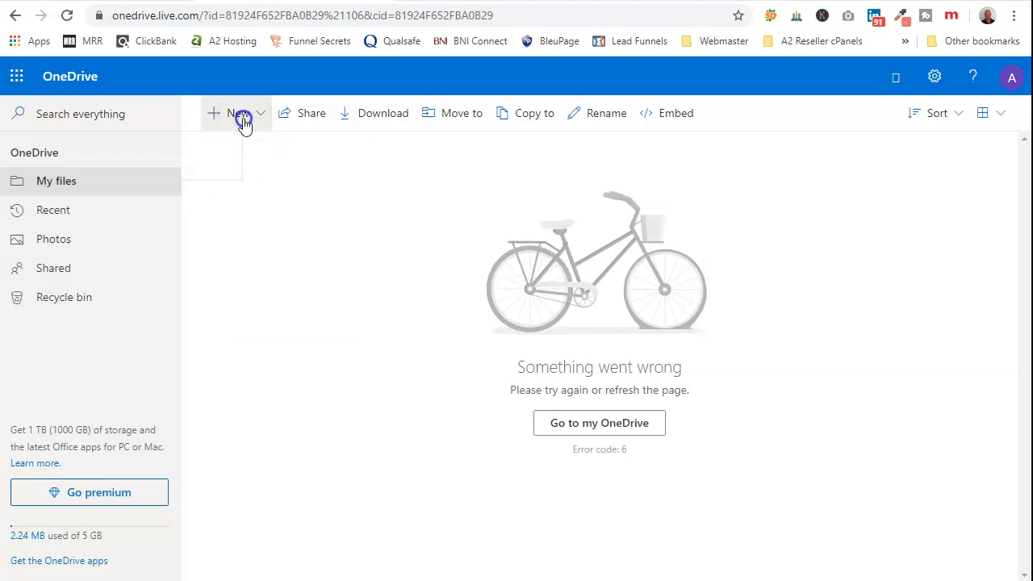
left_click(407, 200)
left_click(14, 16)
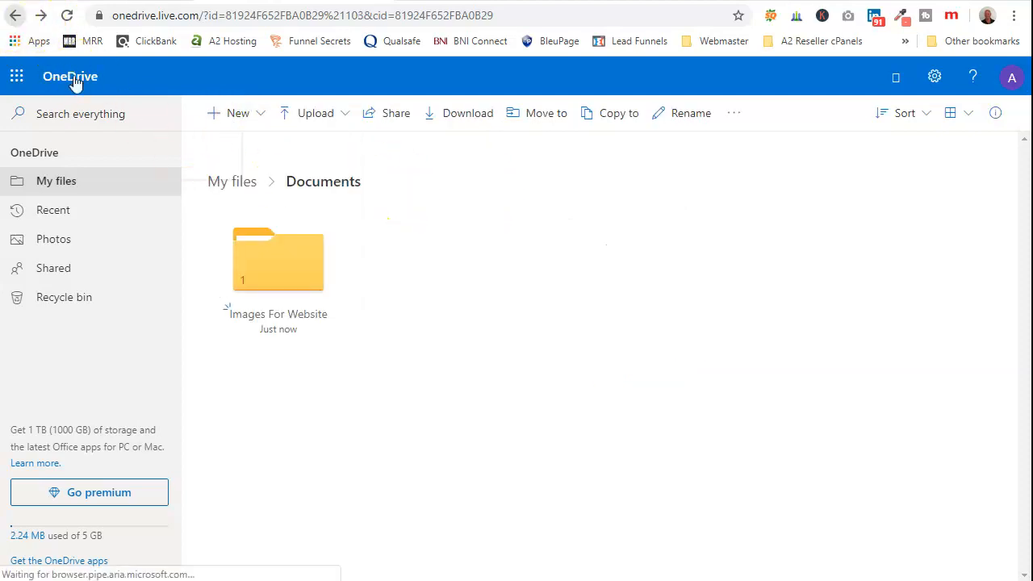
left_click(291, 278)
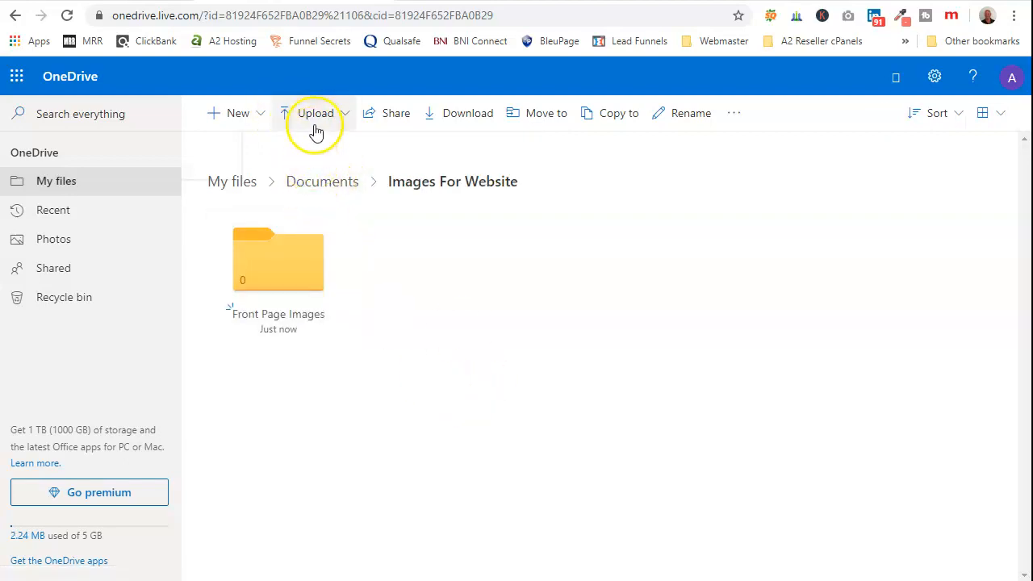
left_click(297, 271)
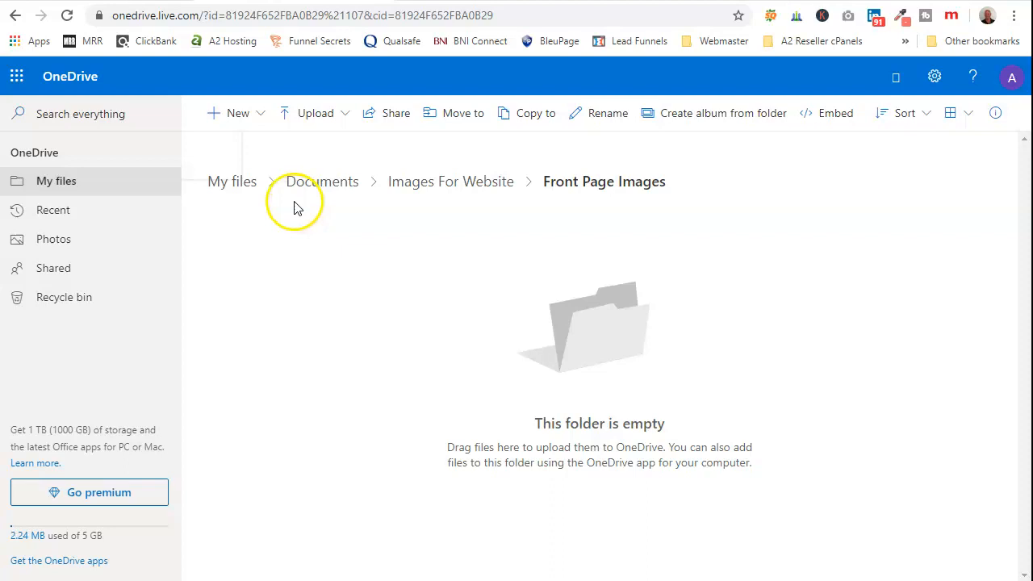
Upload the photo 'My Family Psychologist Newcastle Upon Tyne' into Front Page Images.
left_click(322, 123)
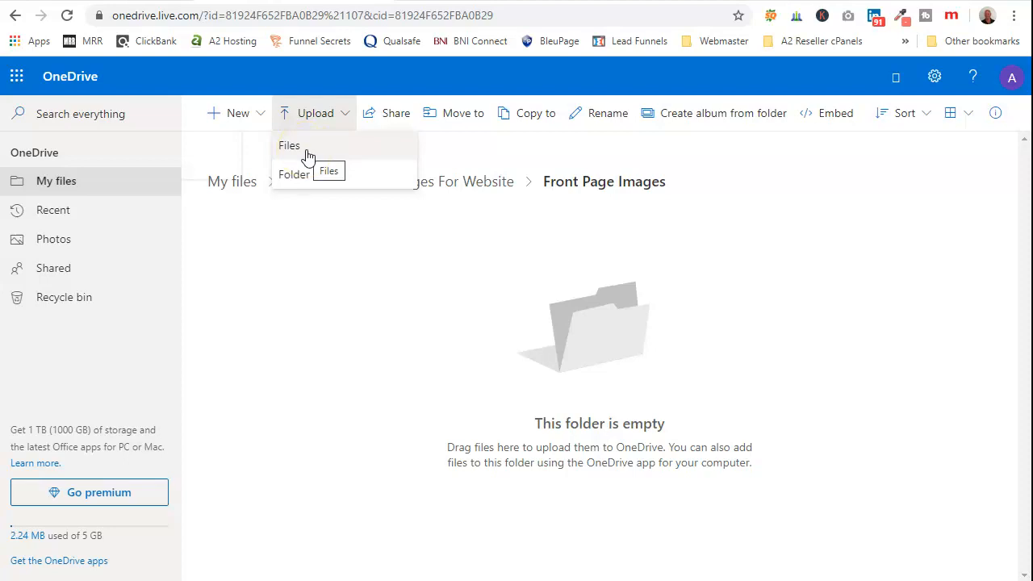
left_click(305, 179)
left_click(310, 154)
left_click(277, 165)
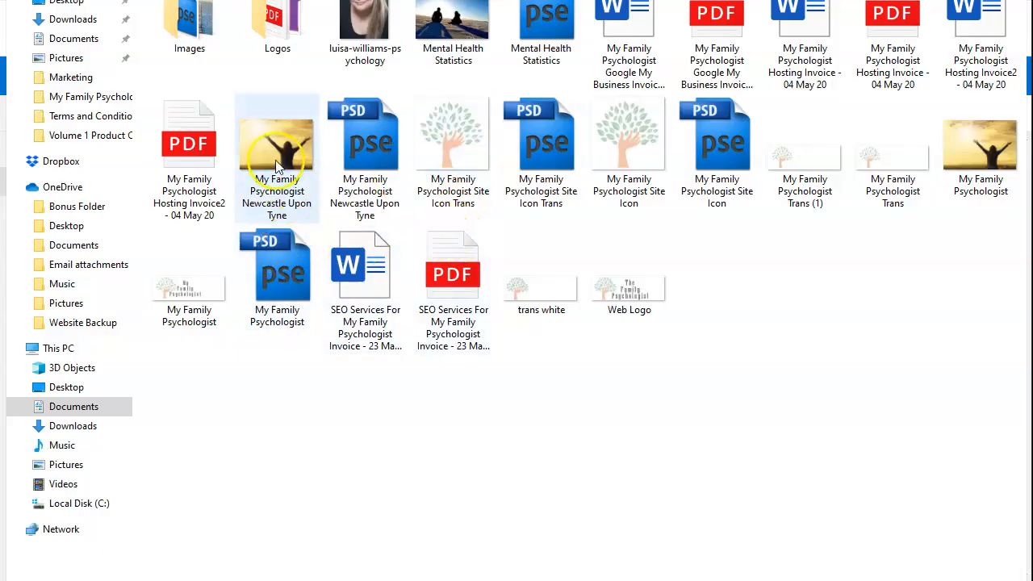
double_click(277, 165)
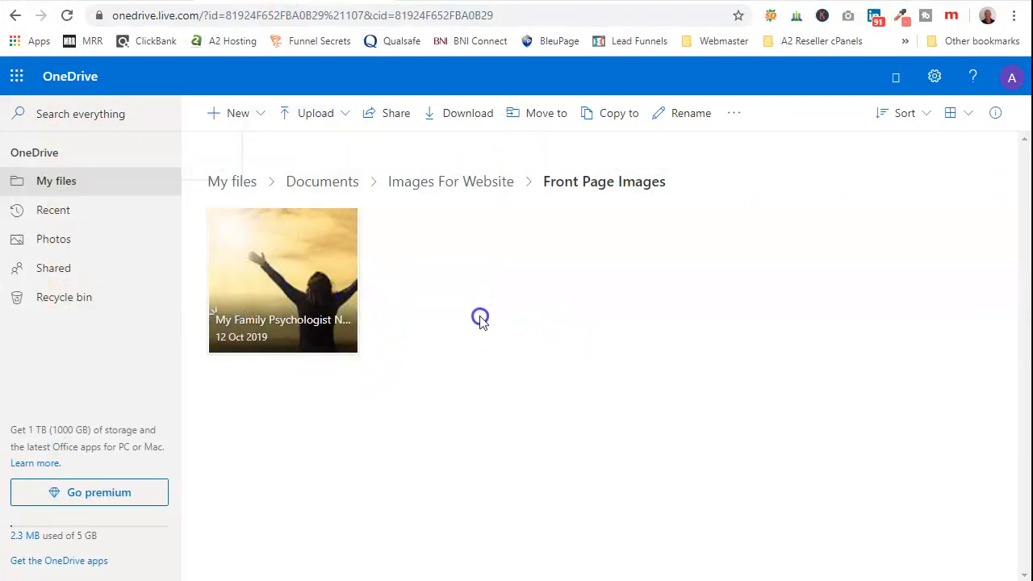
left_click(322, 115)
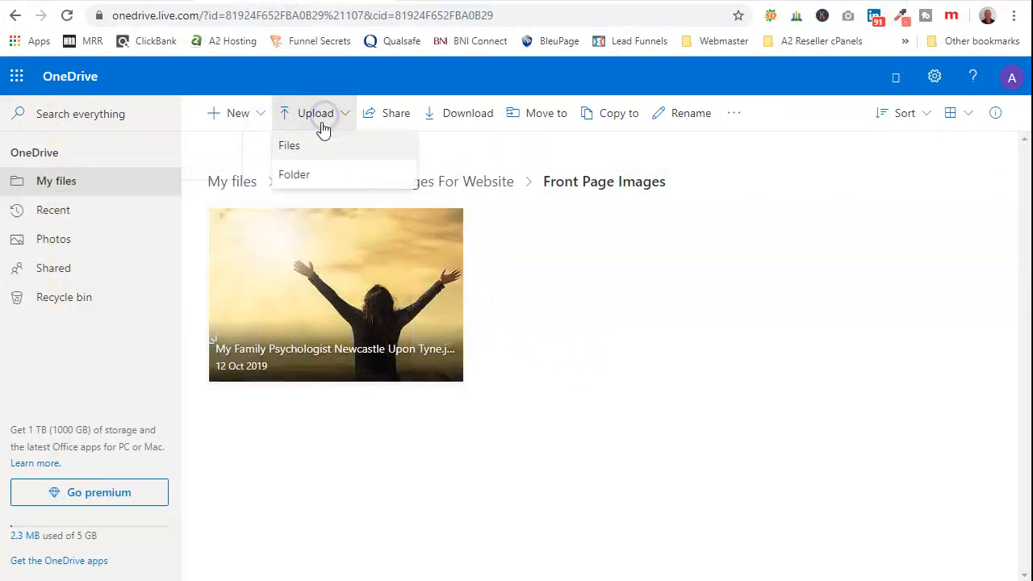
Choose folder upload, browse into the Images folder and pick the tinified folder.
left_click(316, 176)
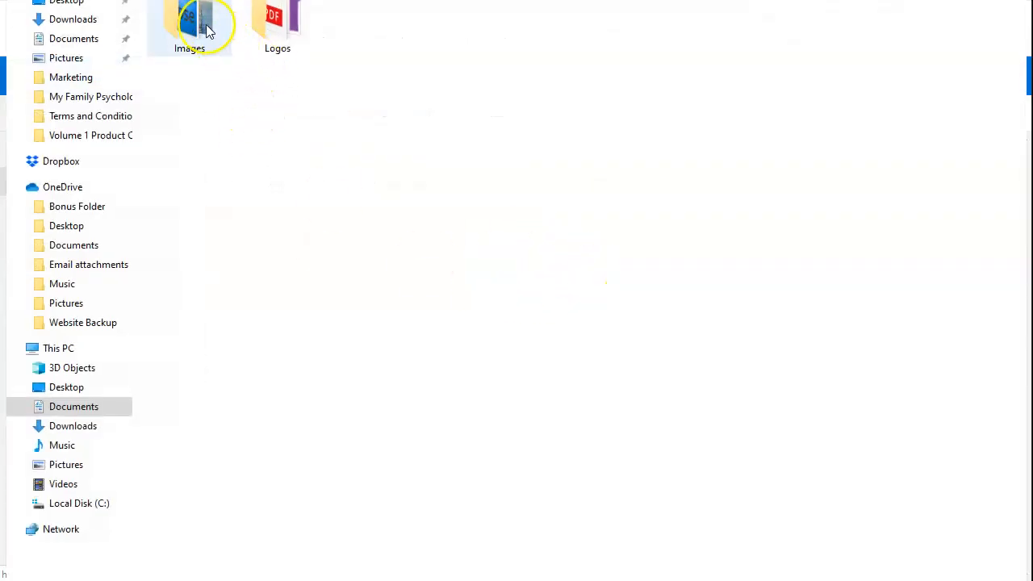
double_click(207, 30)
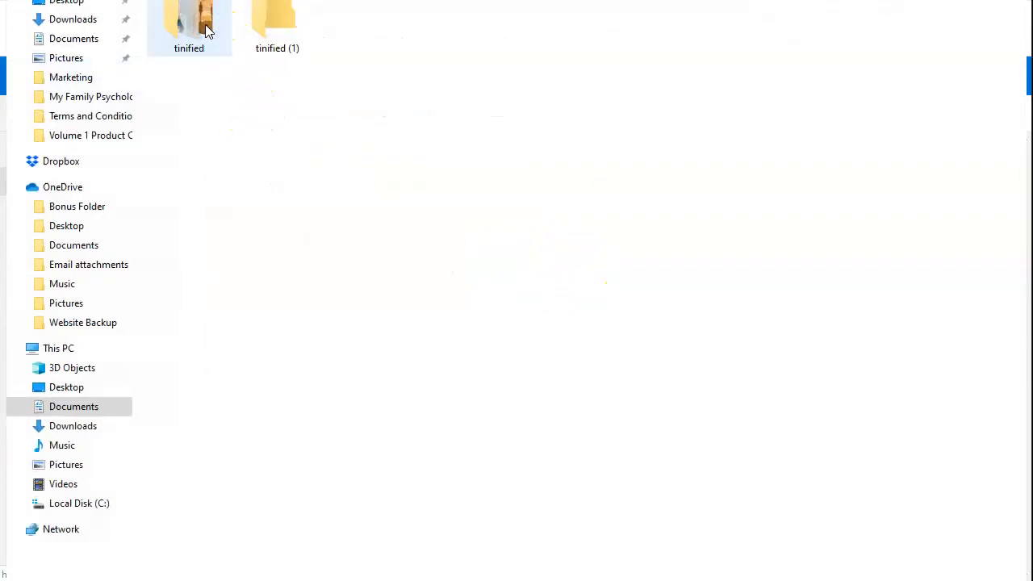
double_click(207, 30)
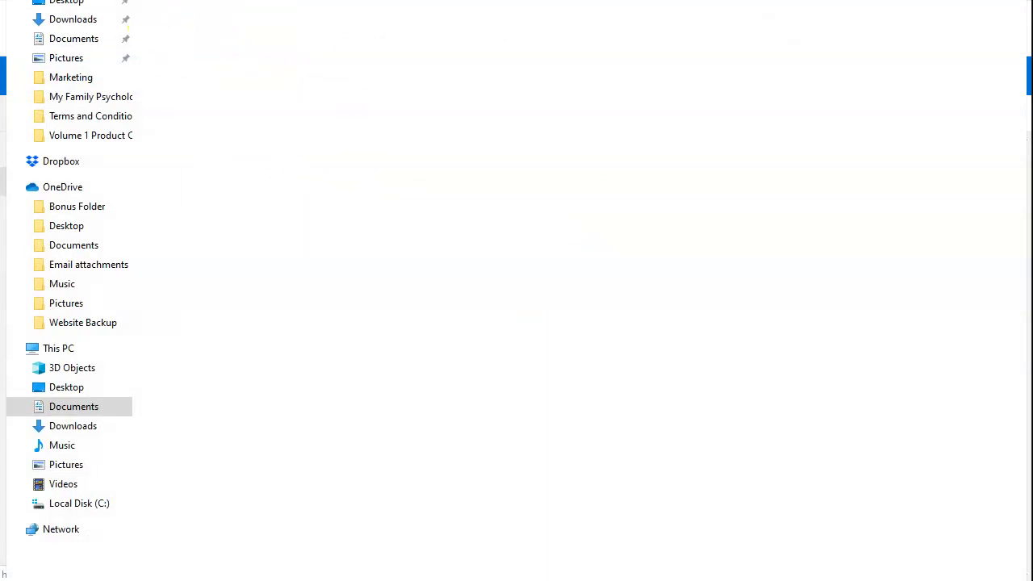
key("alt+Left")
key("alt+Left")
double_click(192, 11)
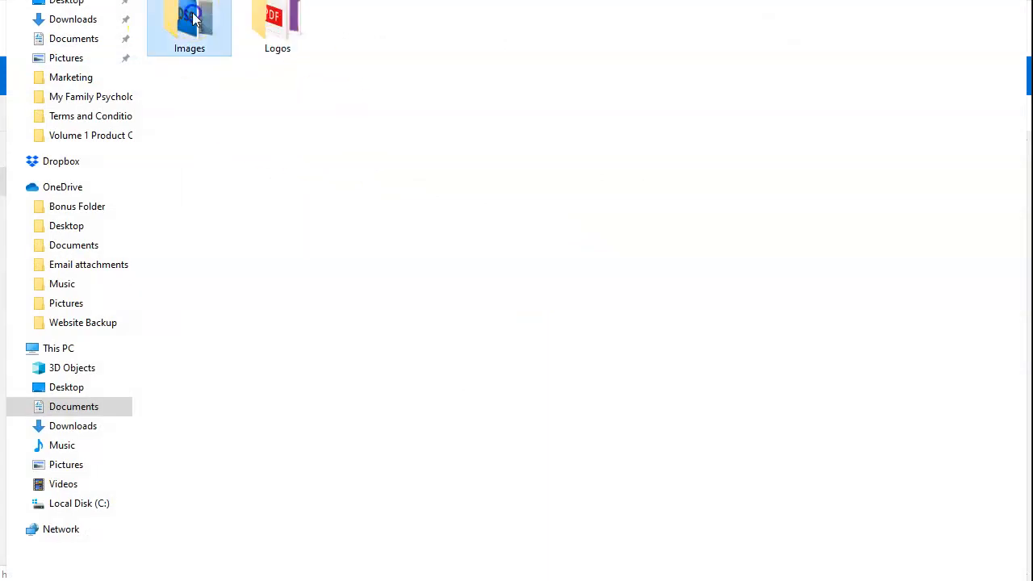
key("alt+Left")
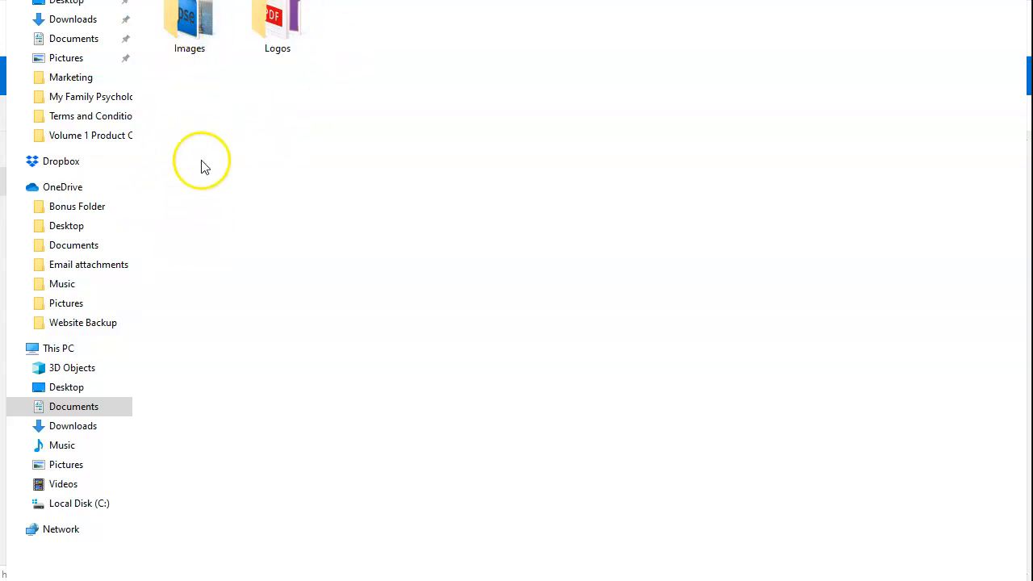
double_click(206, 26)
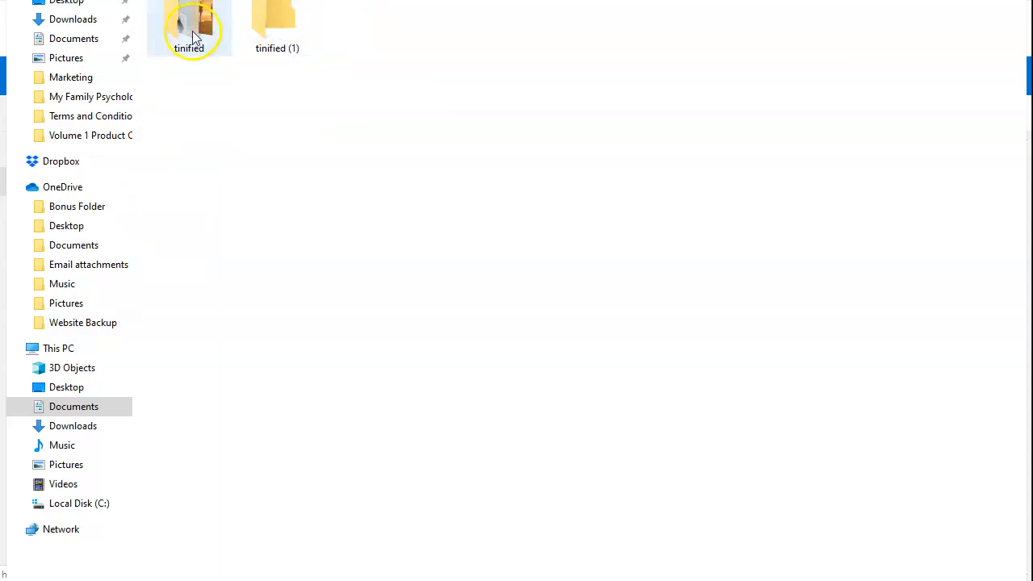
left_click(194, 37)
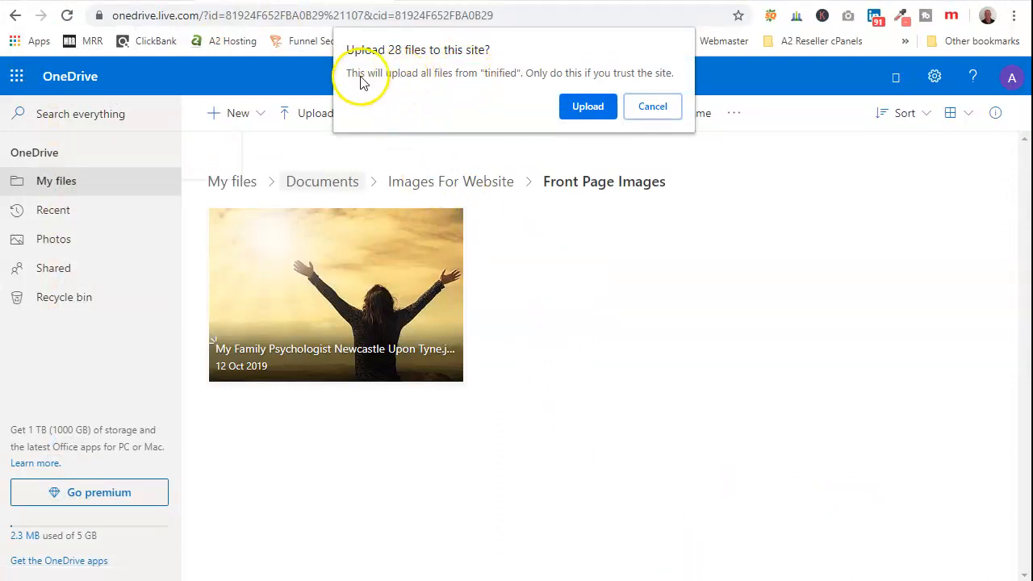
Confirm uploading the 28 tinified files, review the progress panel, and check the folder's images.
left_click(587, 109)
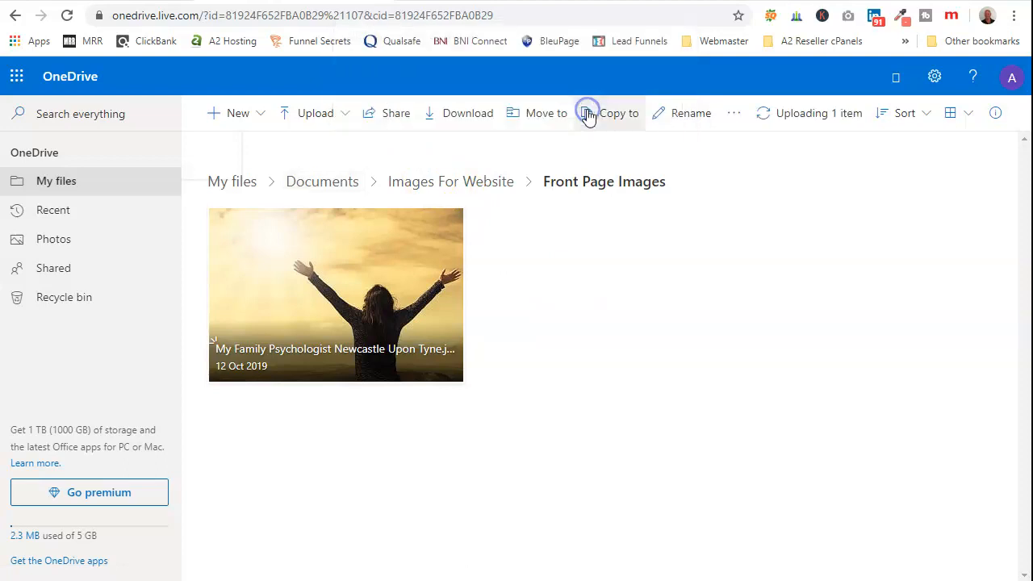
left_click(811, 119)
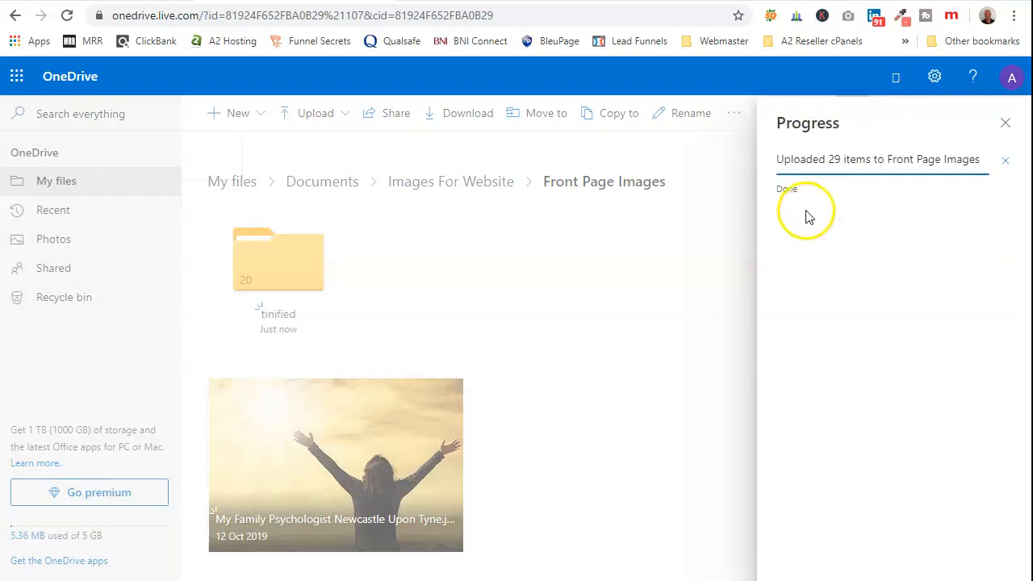
left_click(1005, 123)
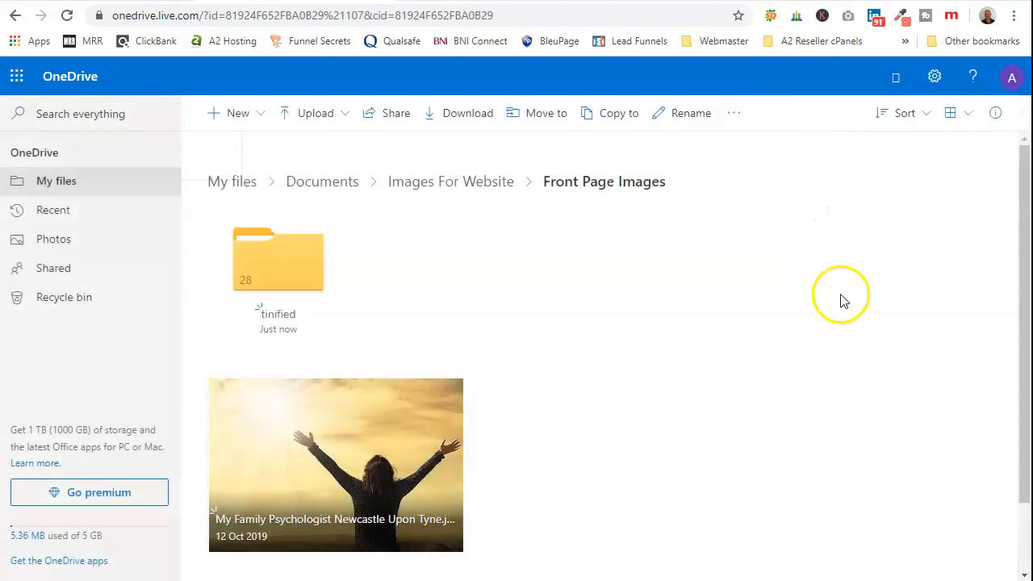
scroll(533, 381, "down", 1)
scroll(528, 381, "up", 2)
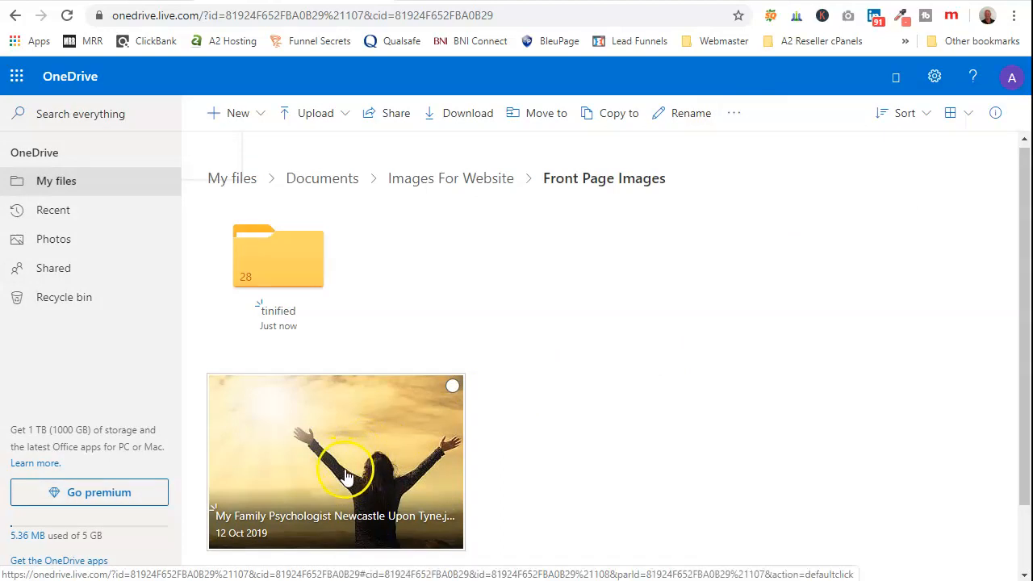
left_click(288, 270)
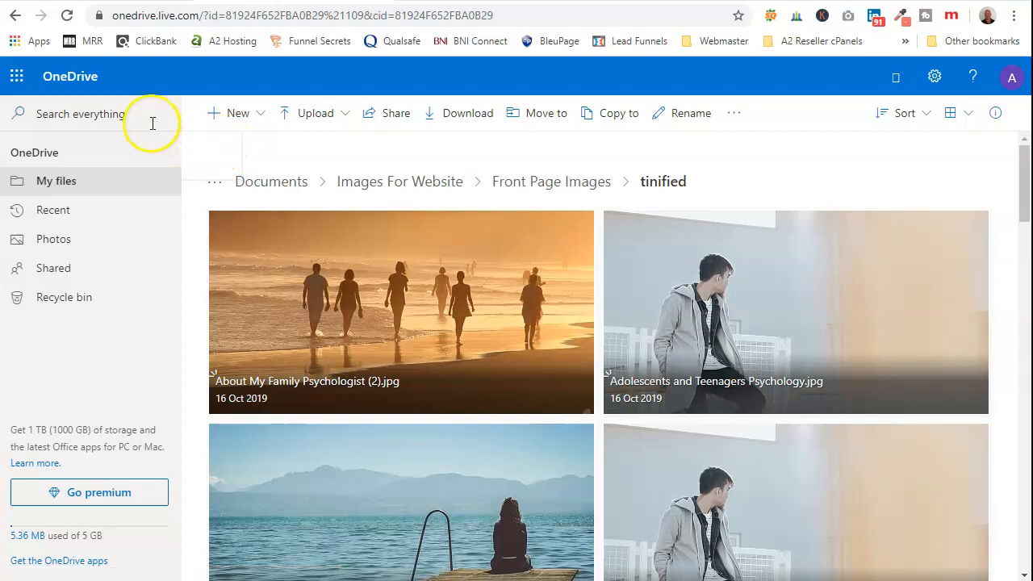
left_click(15, 15)
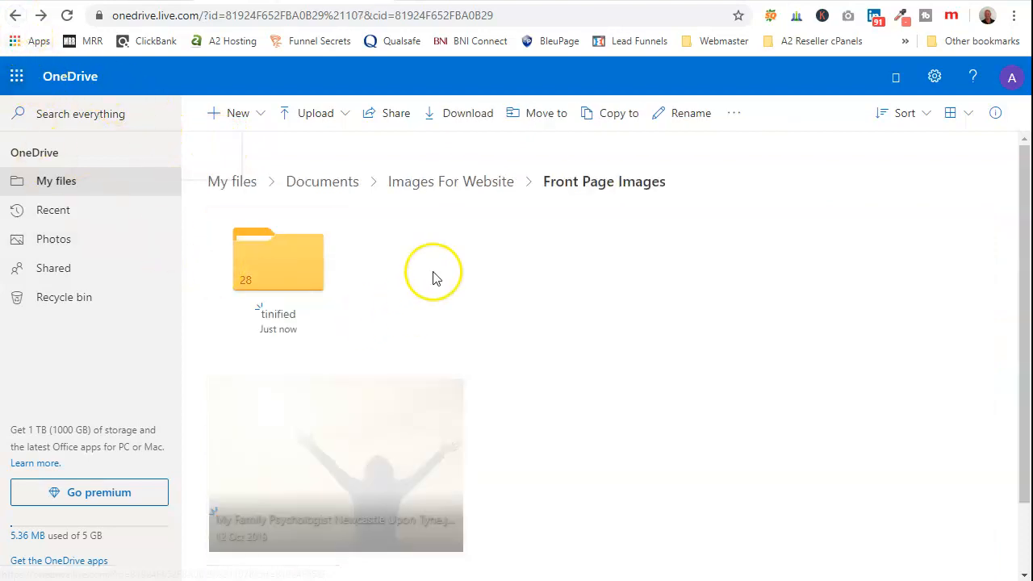
Choose Upload > Files and browse the Downloads folder for the Word document.
left_click(309, 119)
left_click(307, 144)
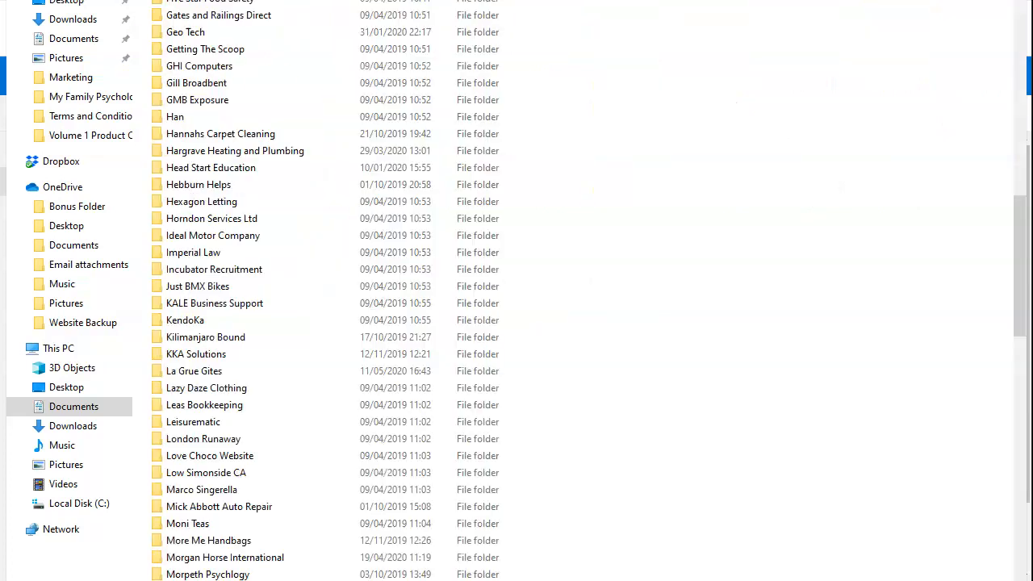
left_click(73, 425)
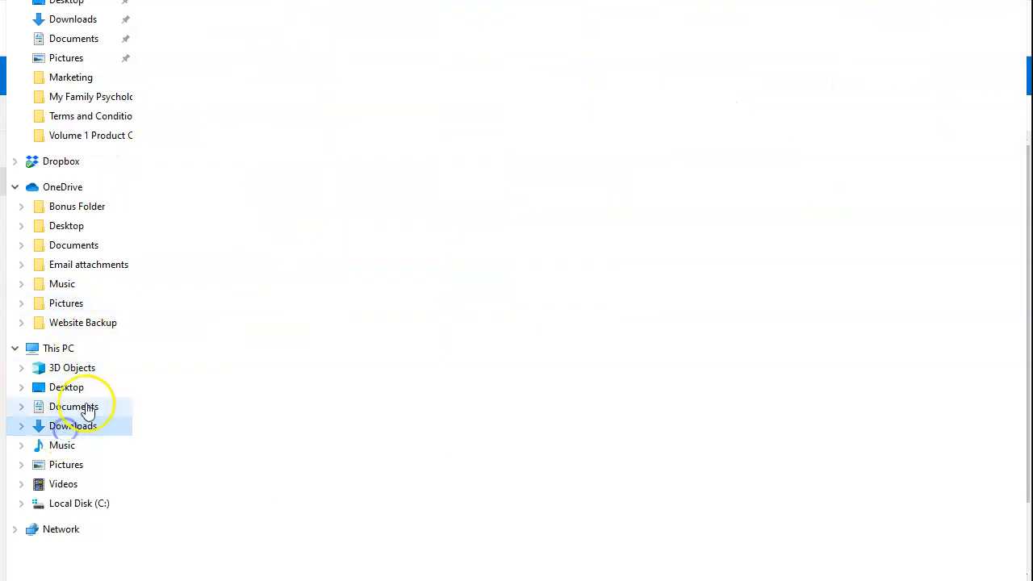
scroll(334, 253, "down", 8)
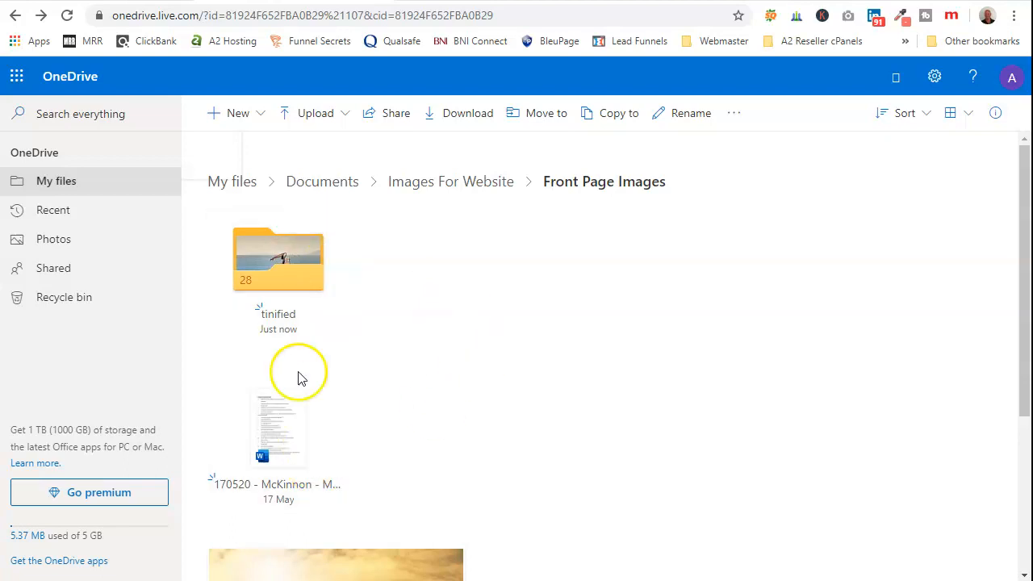
Go back up to Documents and select the Images For Website folder.
scroll(511, 307, "down", 2)
scroll(510, 307, "up", 2)
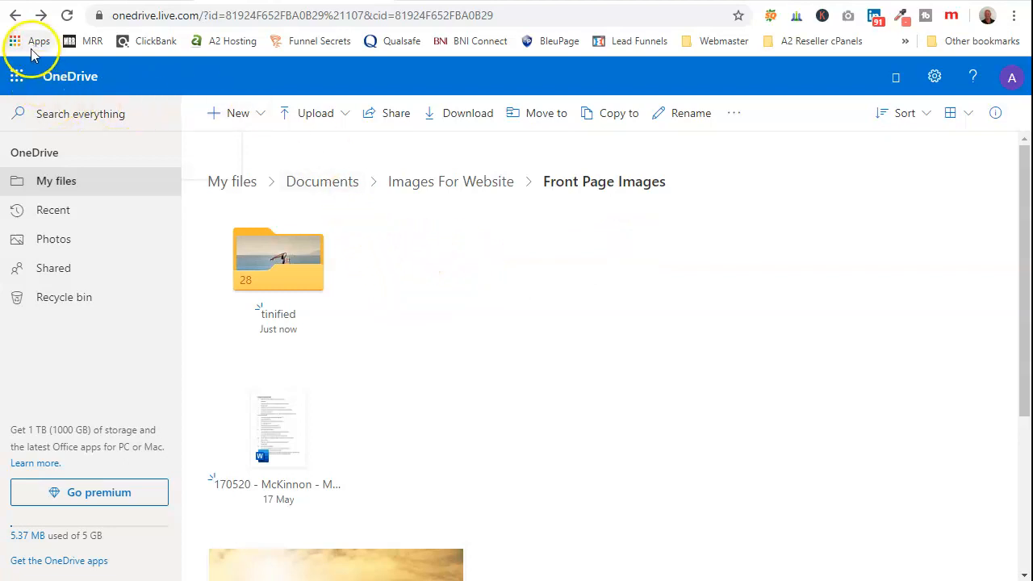
left_click(16, 18)
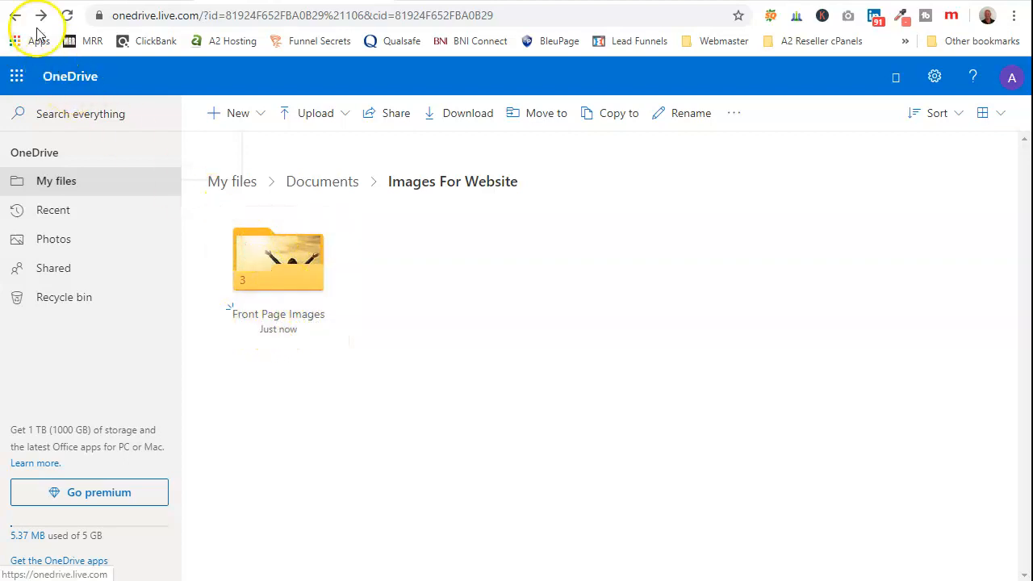
left_click(16, 16)
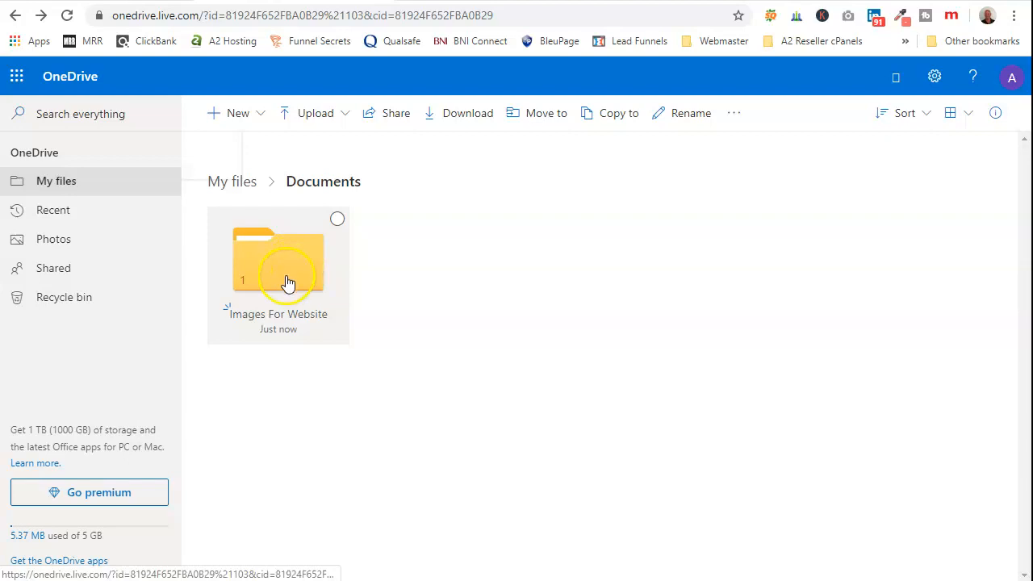
left_click(338, 221)
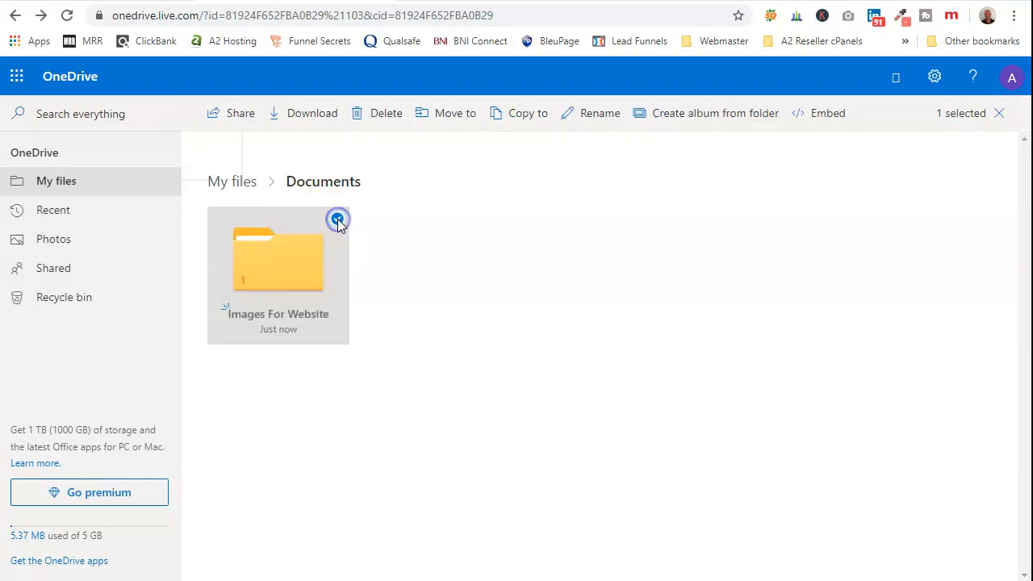
Copy an anyone-can-edit share link for the Images For Website folder.
left_click(239, 114)
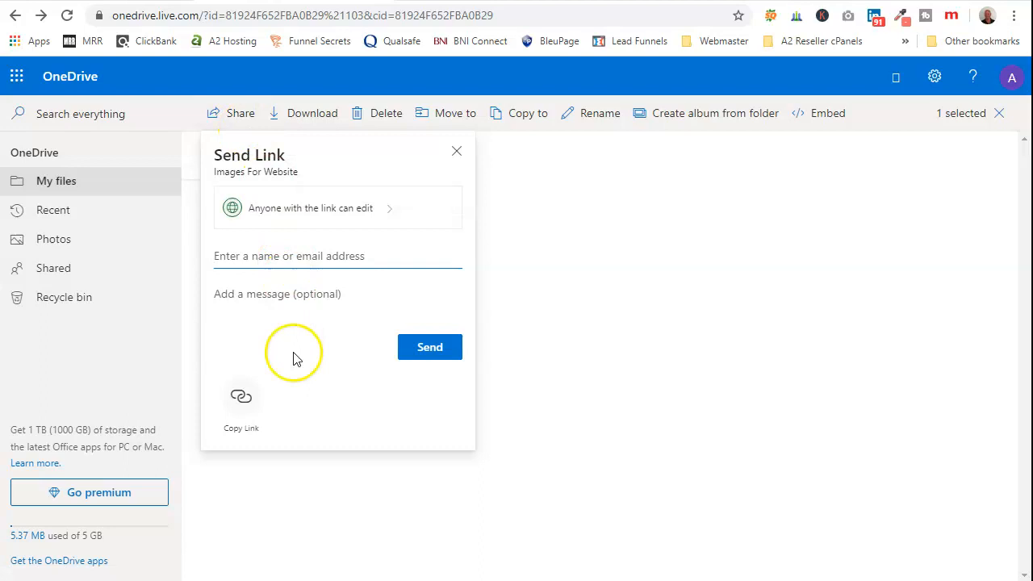
left_click(241, 397)
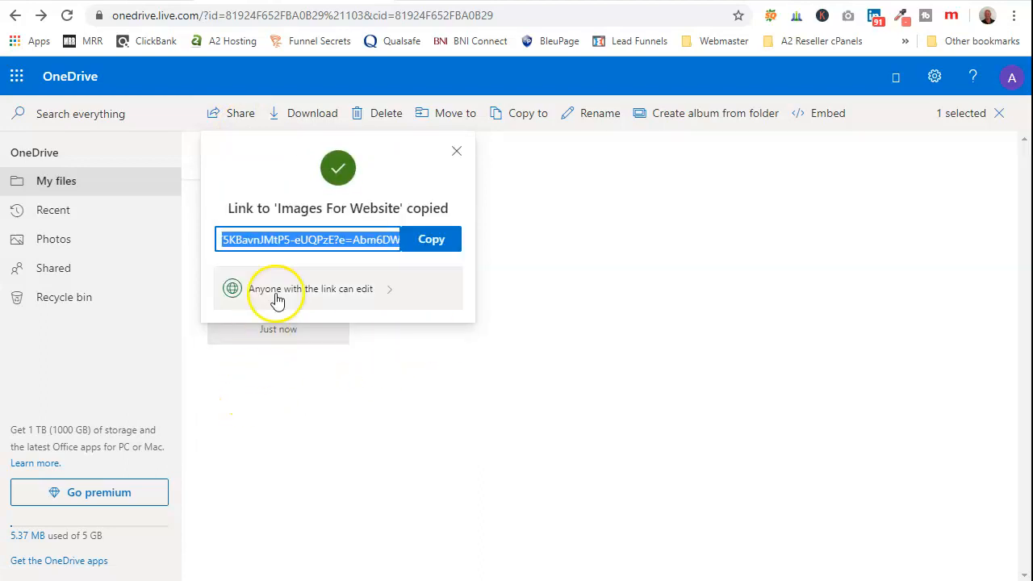
left_click(436, 240)
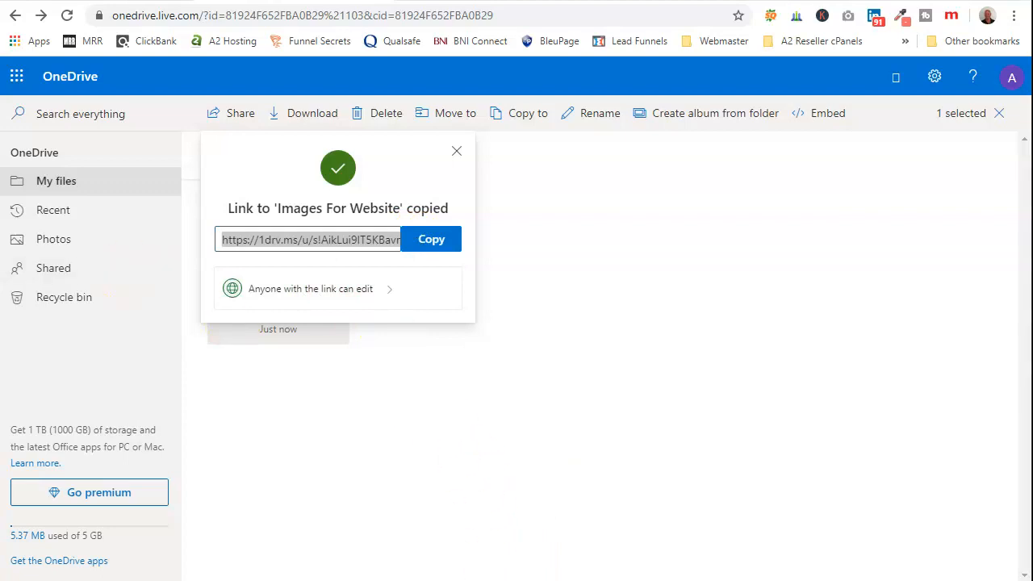
Place the empty Notepad window on the right side of the screen.
left_click_drag(0, 0, 822, 21)
left_click(381, 242)
left_click(622, 83)
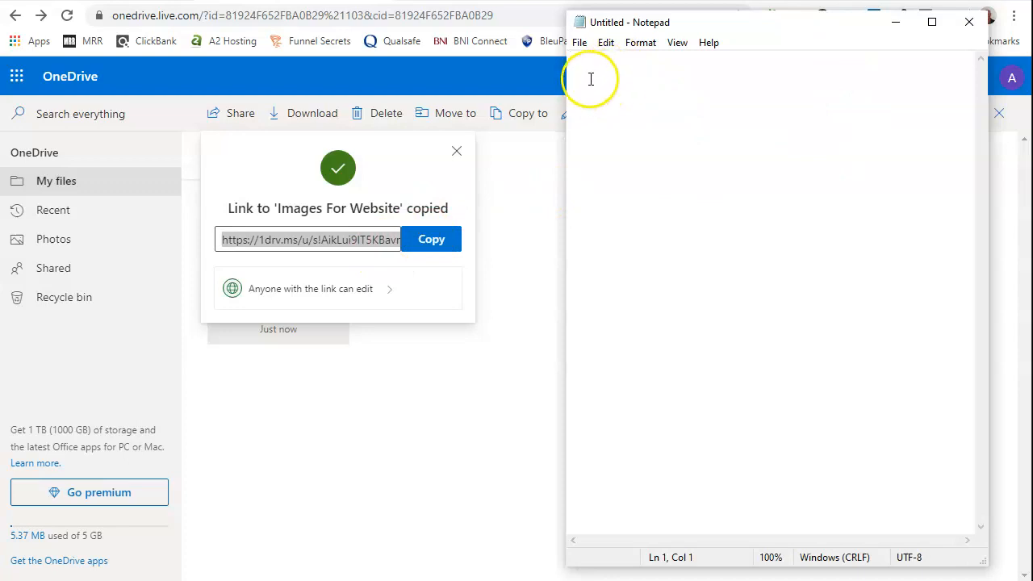
Paste the OneDrive share link into Notepad and open a new Chrome tab.
right_click(592, 71)
left_click(513, 135)
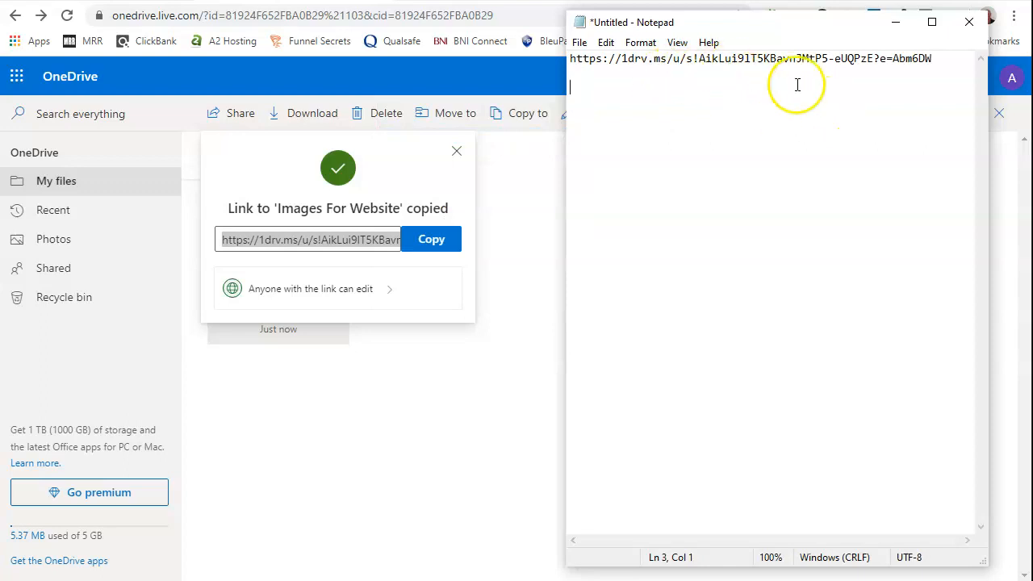
left_click(688, 0)
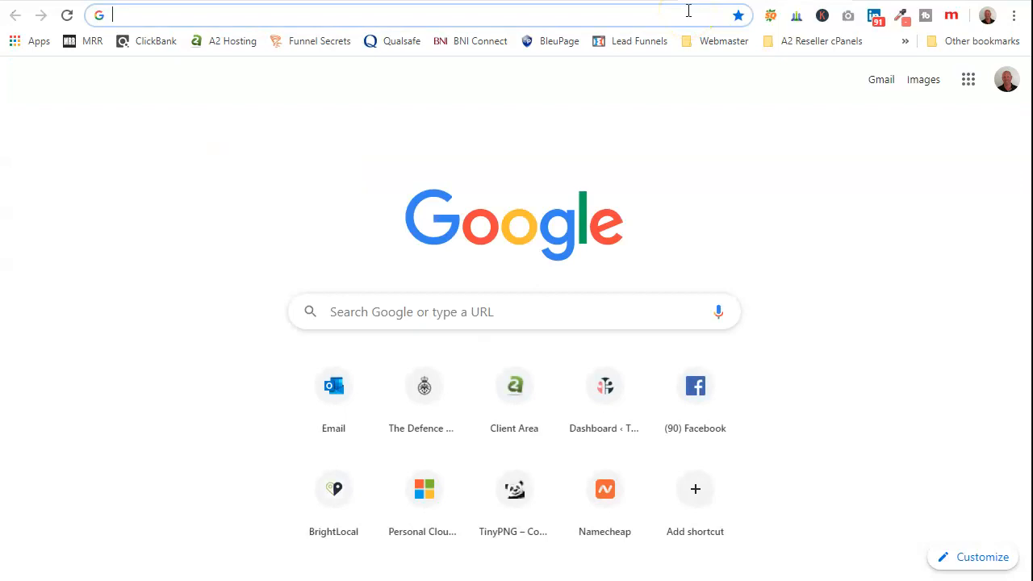
Go to outlook.com by entering 'out' in the address bar.
type("out")
key("Return")
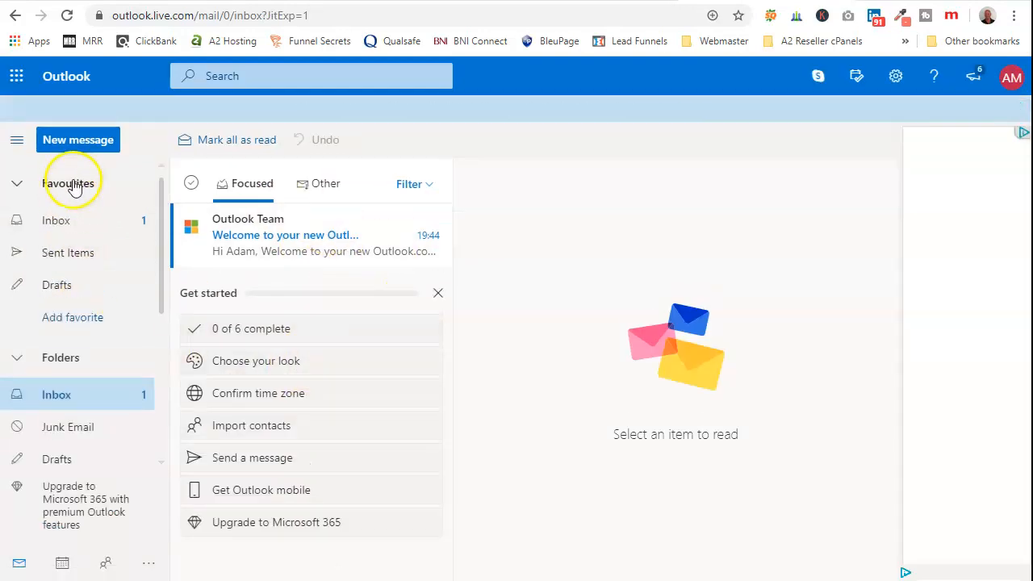
Write a new 'Images For Website' email to the recipient's address and paste the OneDrive link.
left_click(81, 139)
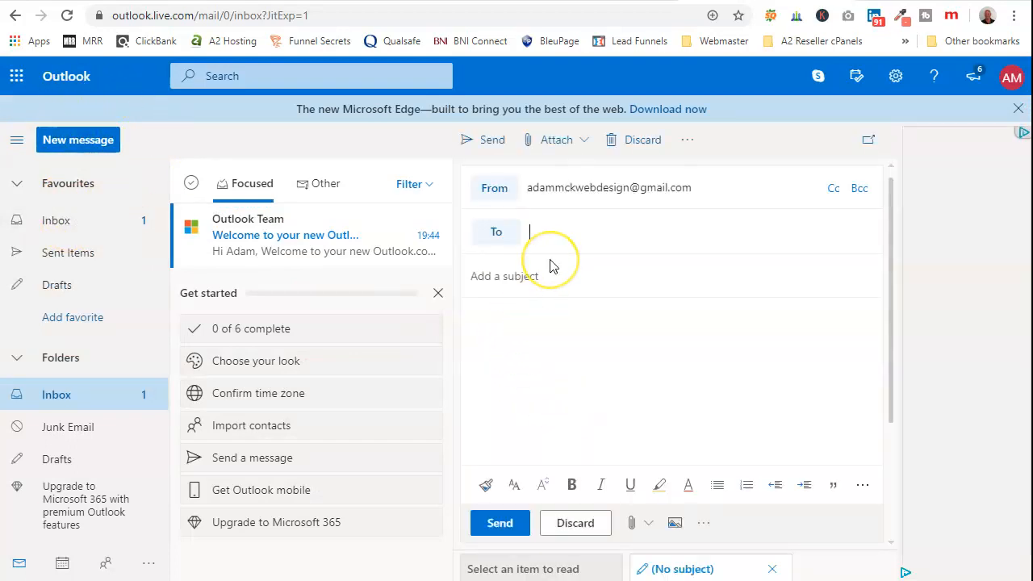
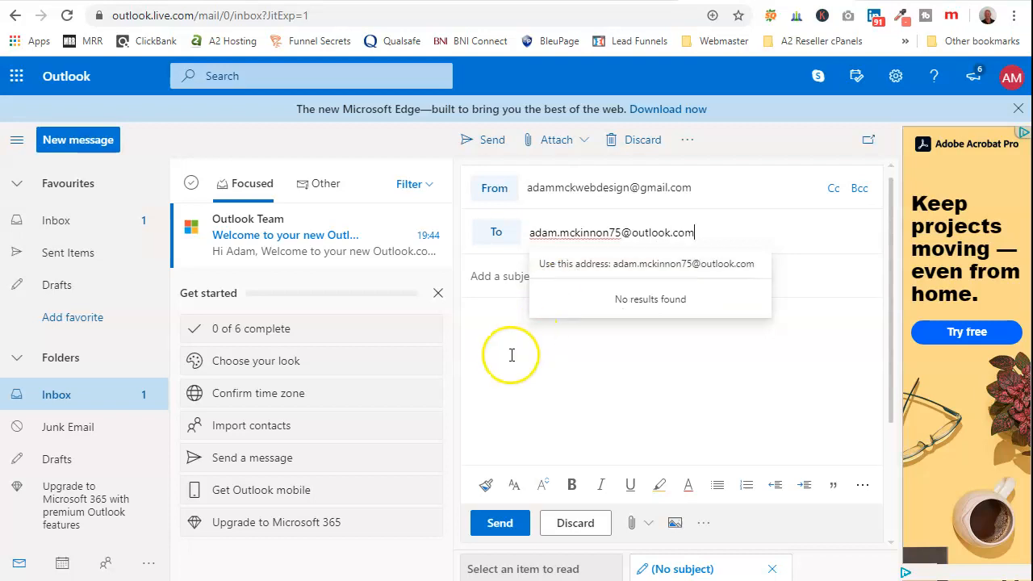
left_click(512, 355)
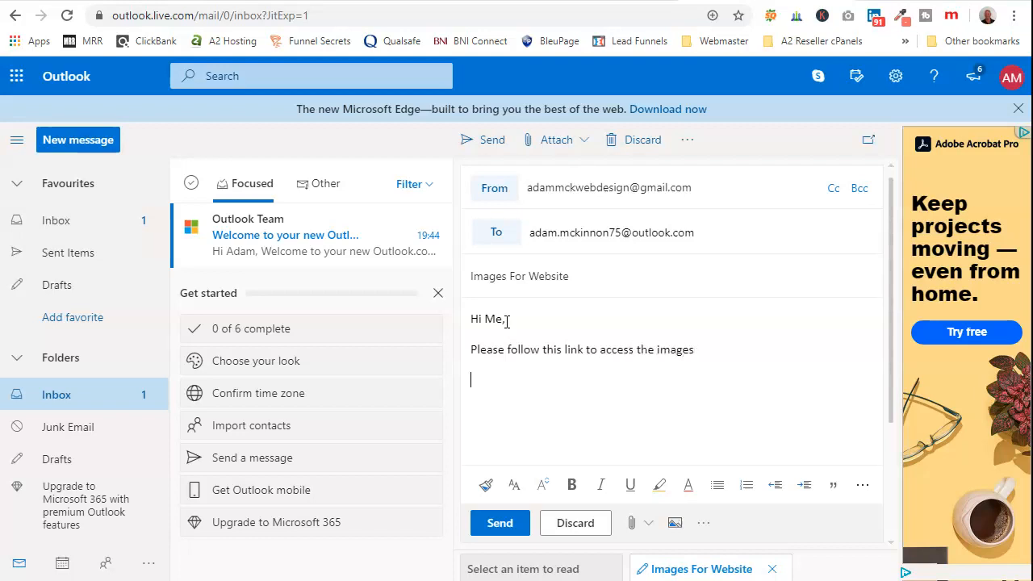
right_click(486, 383)
left_click(526, 507)
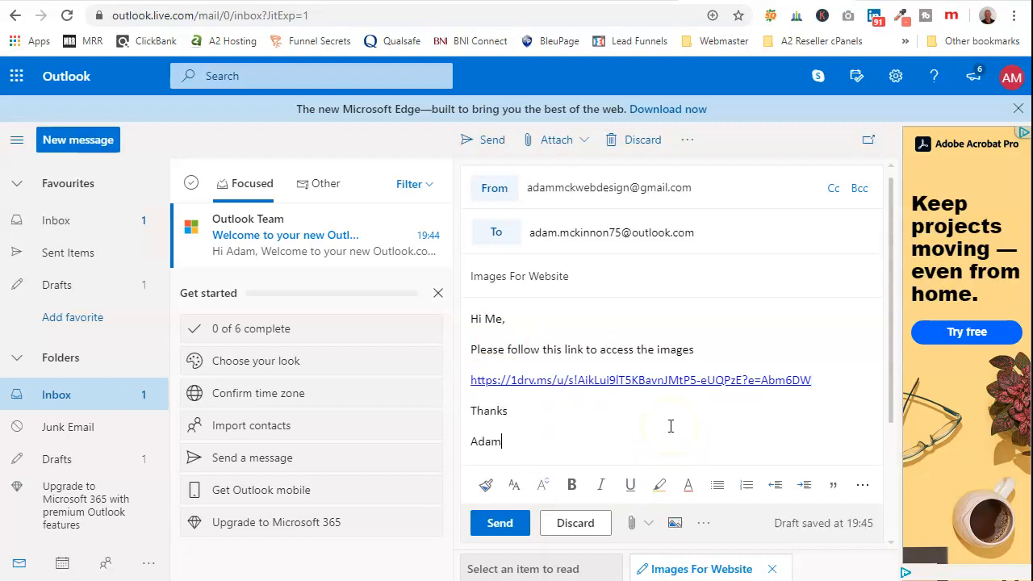
left_click(500, 523)
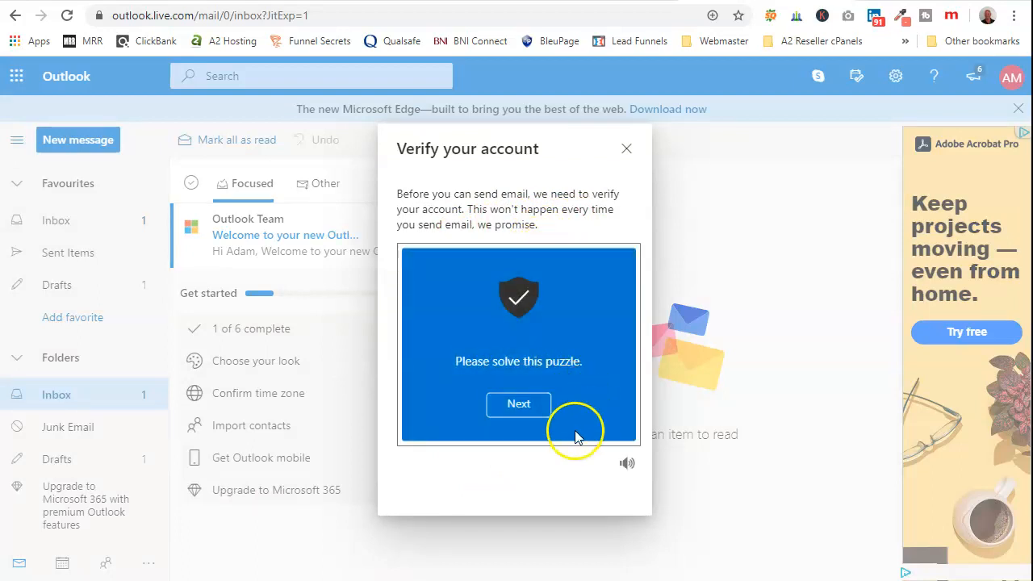
left_click(519, 405)
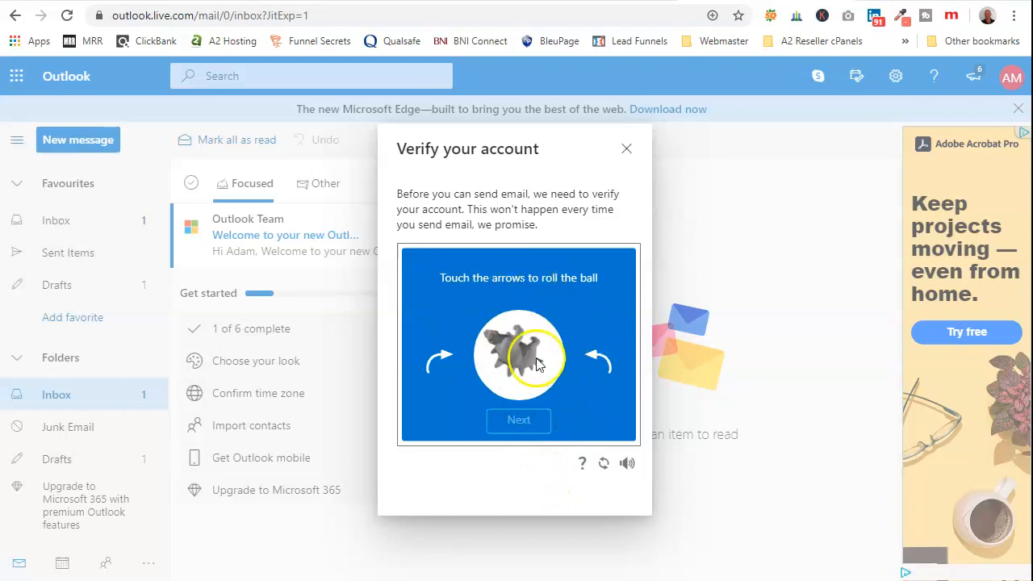
left_click(598, 361)
left_click(440, 360)
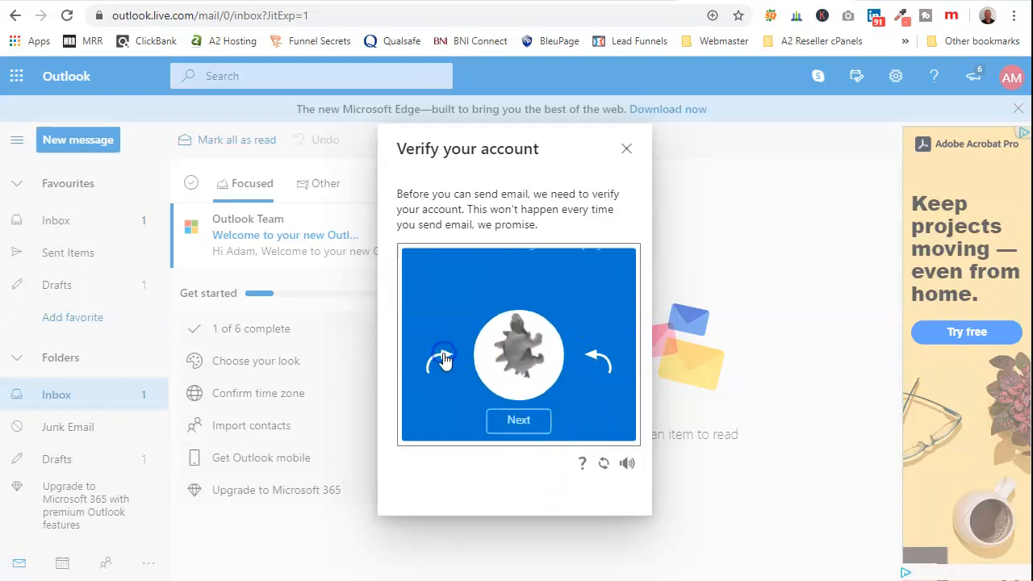
left_click(436, 355)
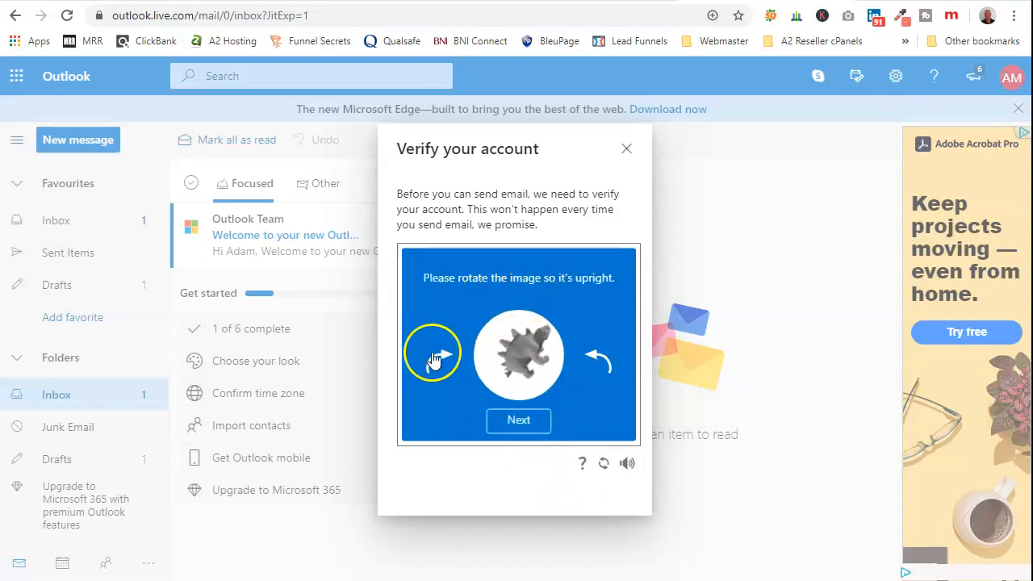
left_click(526, 422)
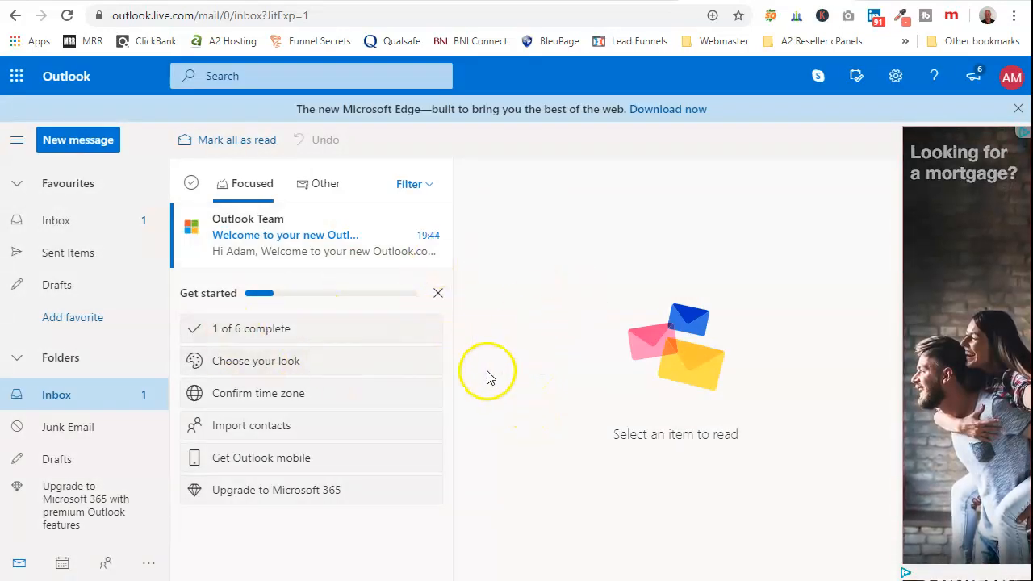
Sign out of the new Outlook account and sign in to the other mailbox with its saved password.
left_click(1012, 76)
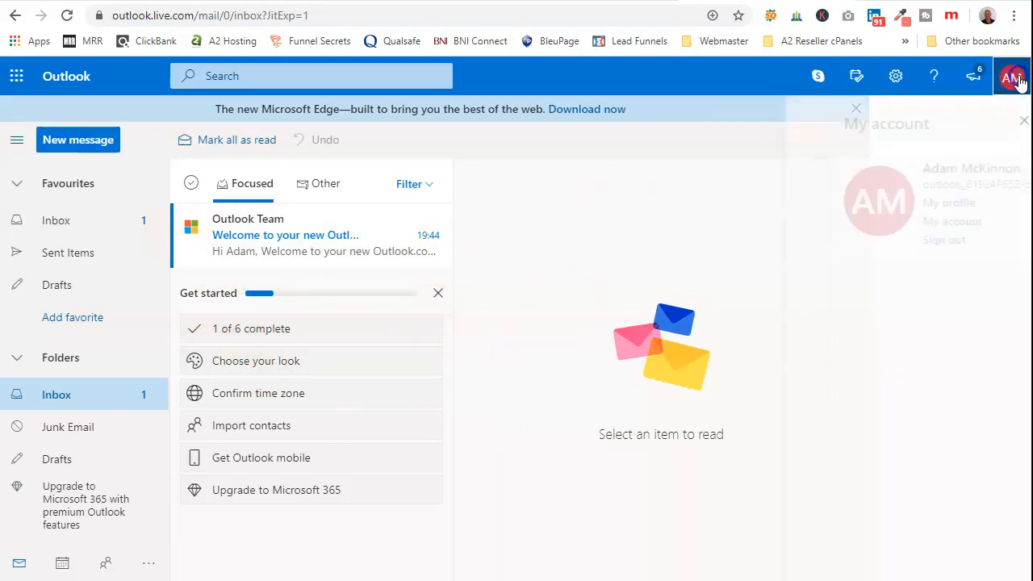
left_click(884, 241)
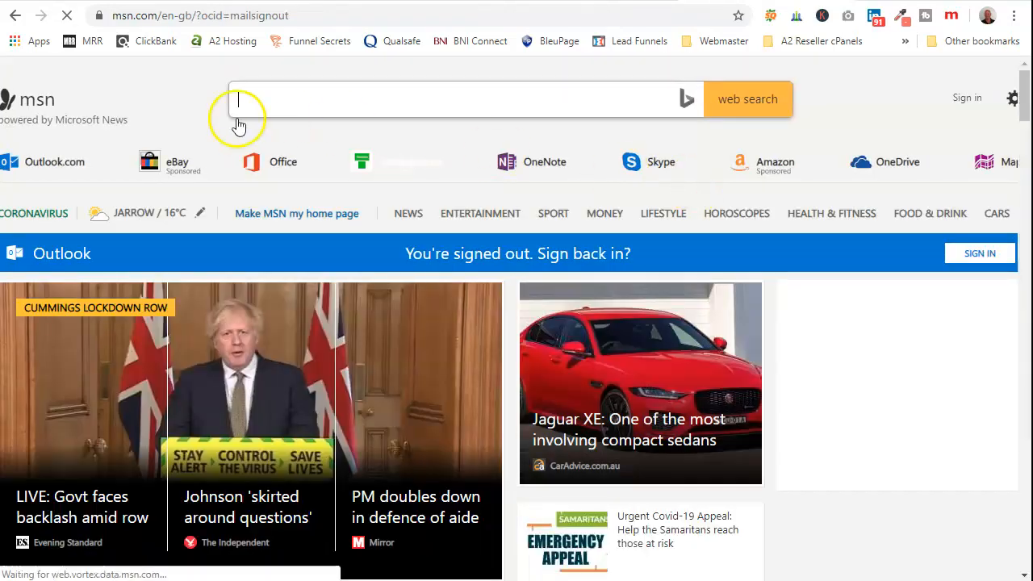
left_click(56, 164)
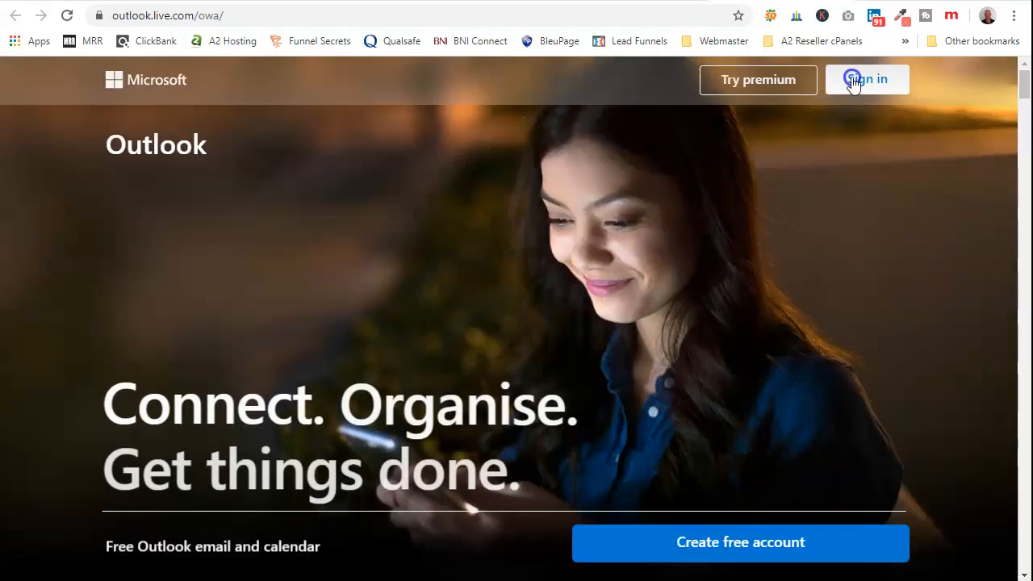
left_click(853, 80)
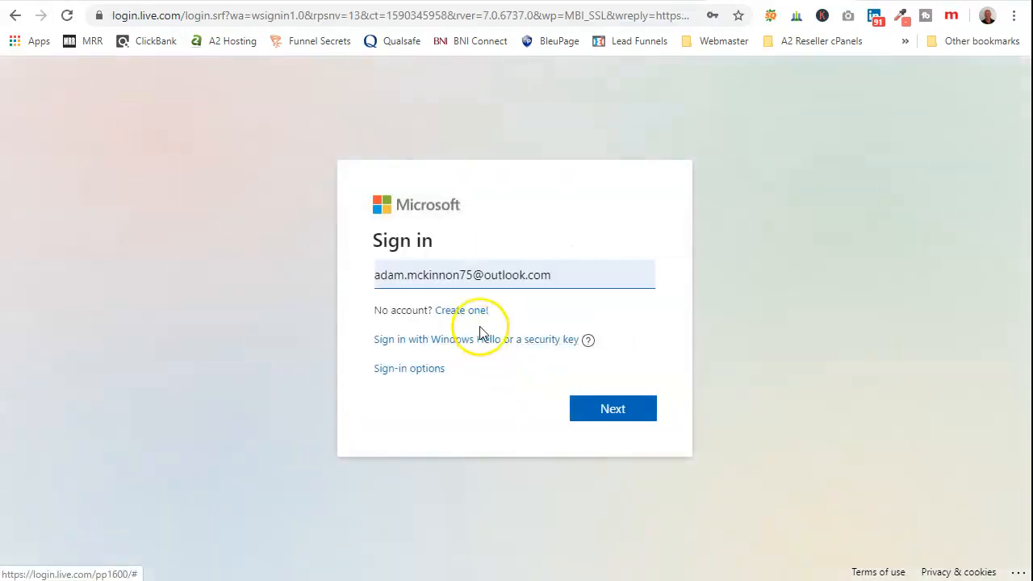
left_click(616, 411)
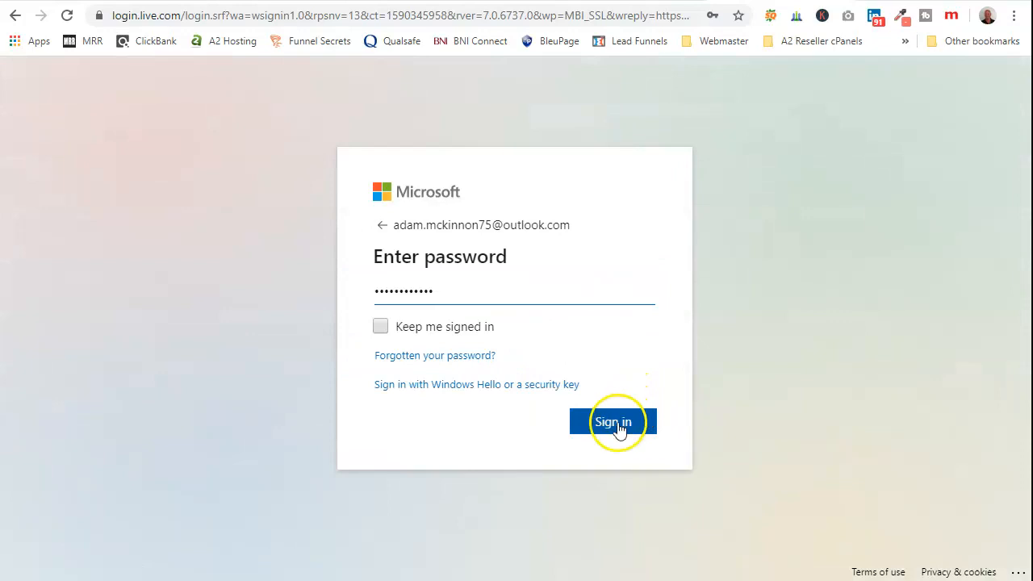
left_click(618, 424)
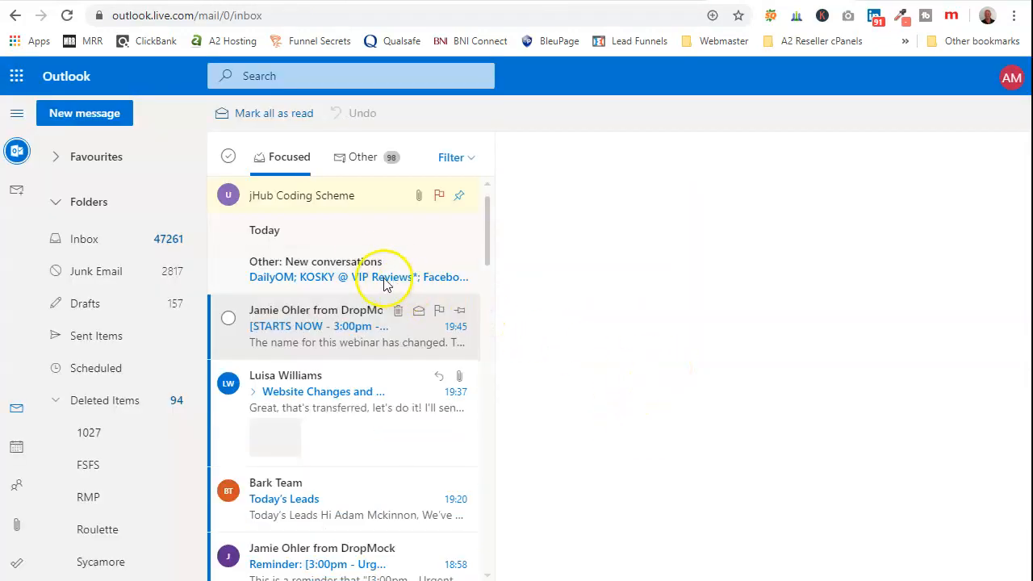
Mark the Images For Website email in Junk Email as not junk, then open it from the Inbox.
left_click(359, 159)
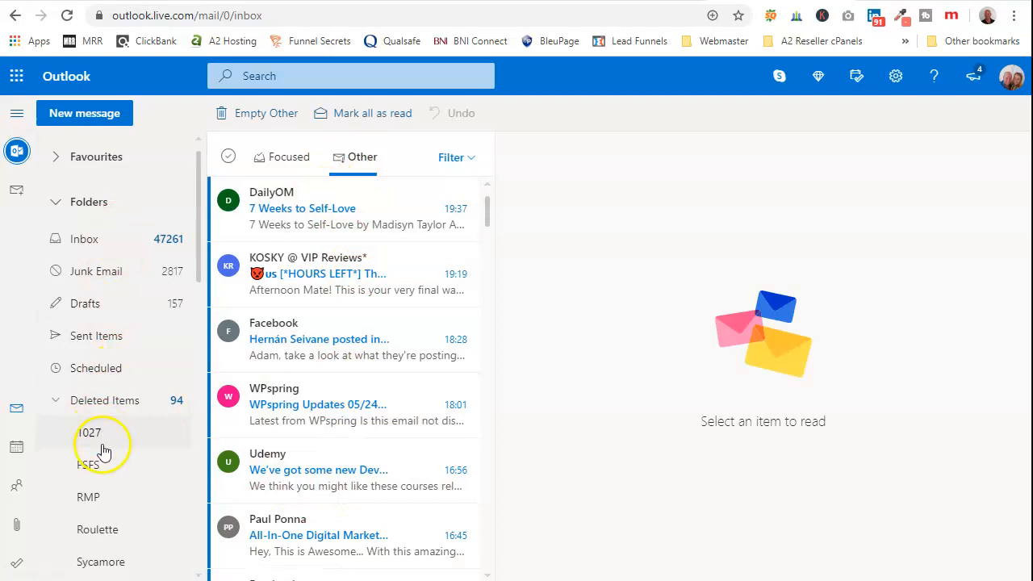
left_click(108, 271)
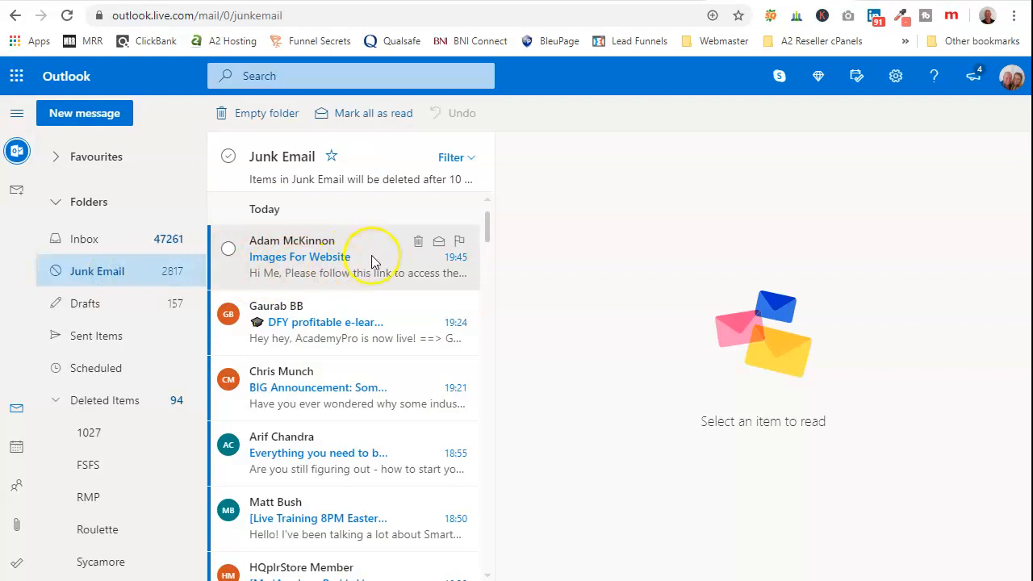
left_click(384, 259)
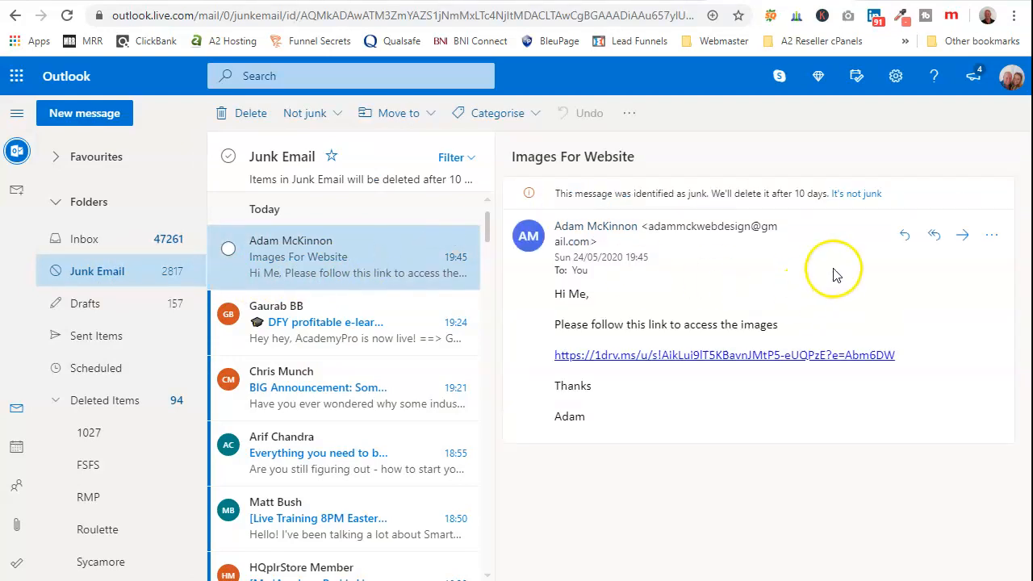
left_click(859, 195)
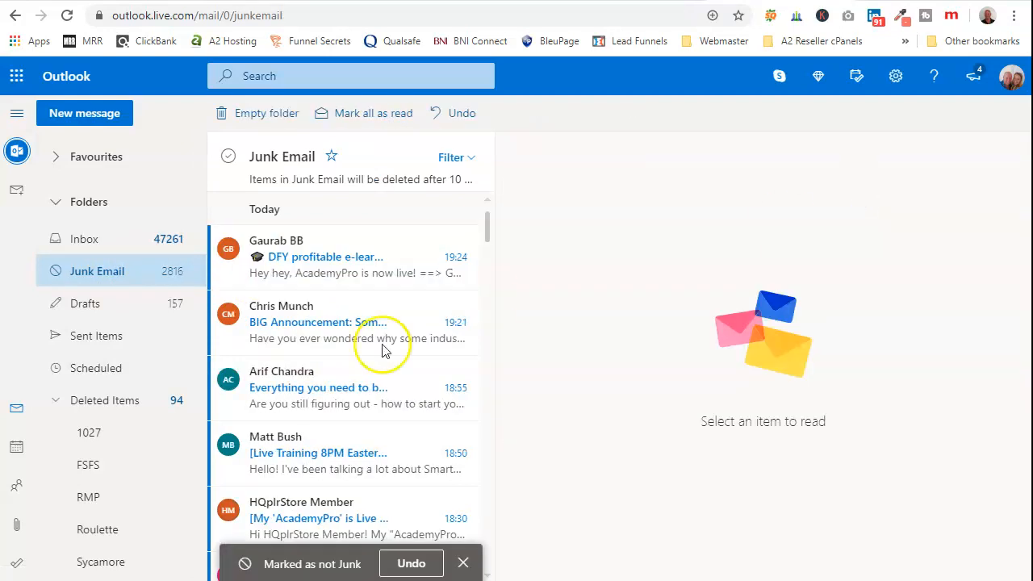
left_click(73, 242)
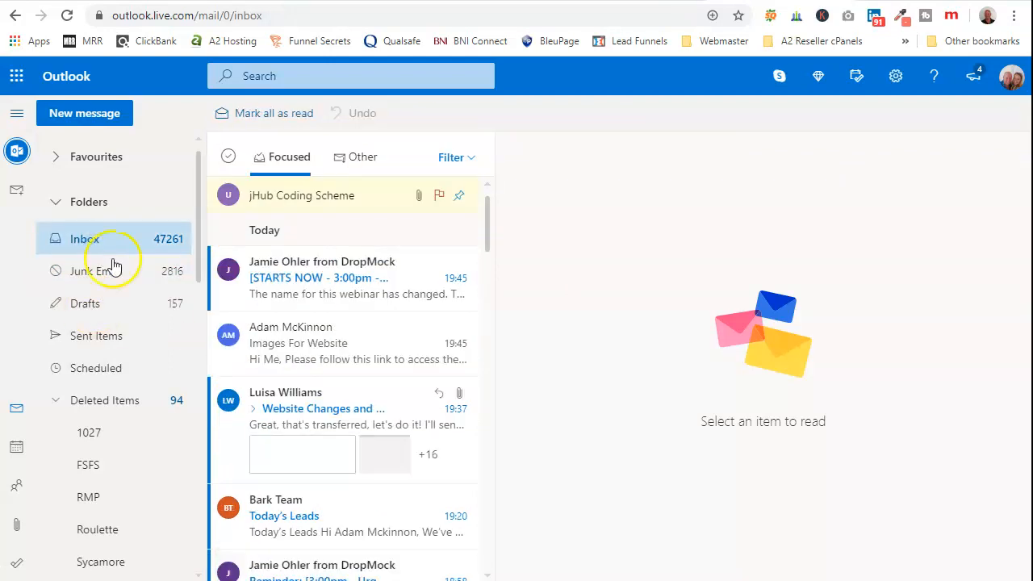
left_click(316, 350)
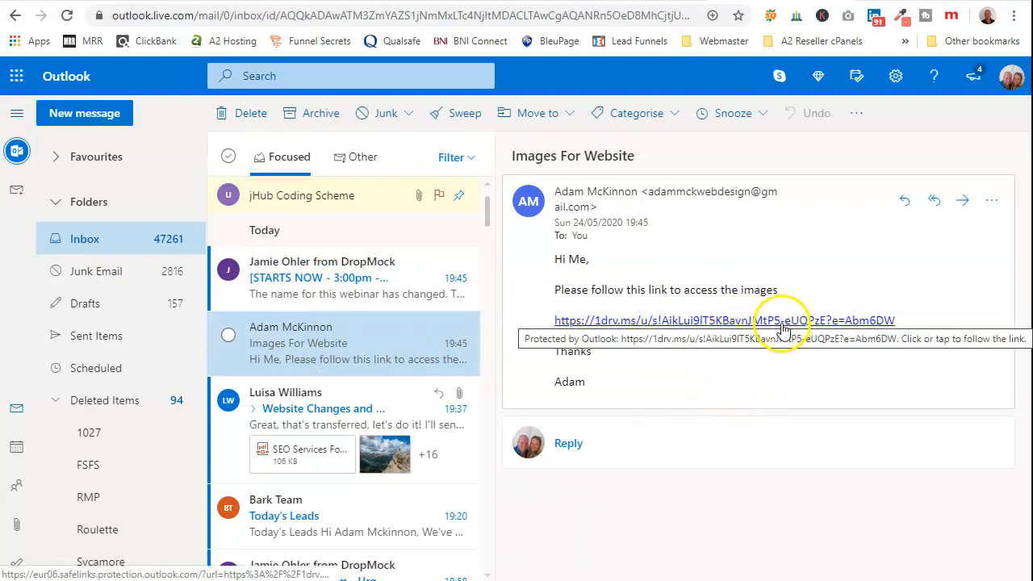
Open the shared Front Page Images folder from the email link and download its Word document.
left_click(781, 323)
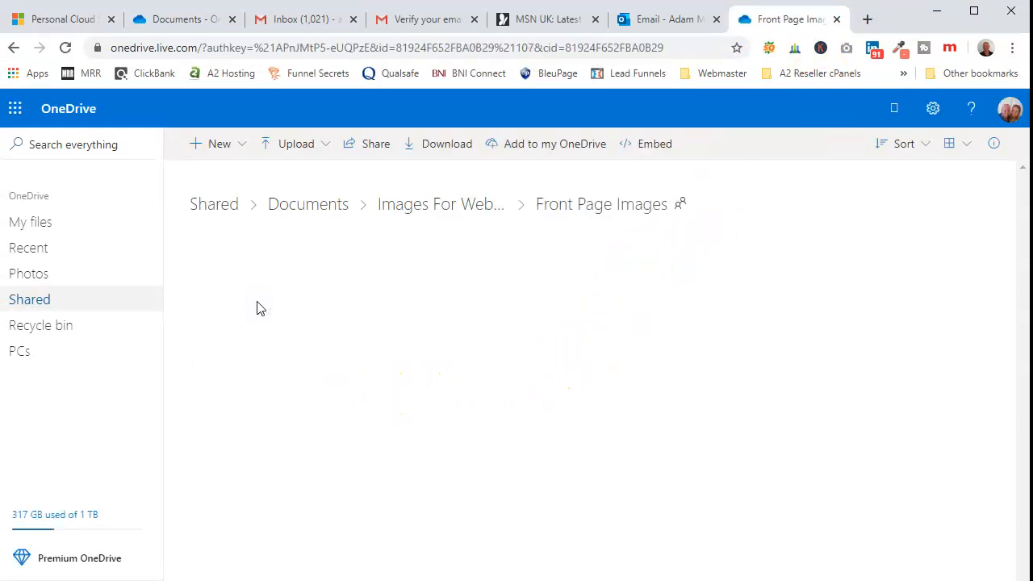
scroll(380, 378, "down", 3)
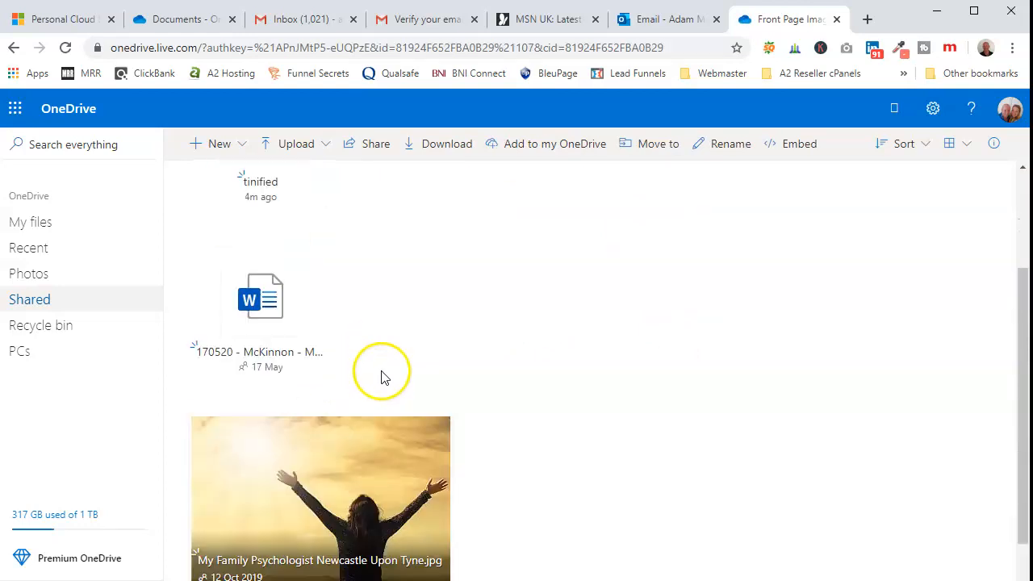
left_click(319, 254)
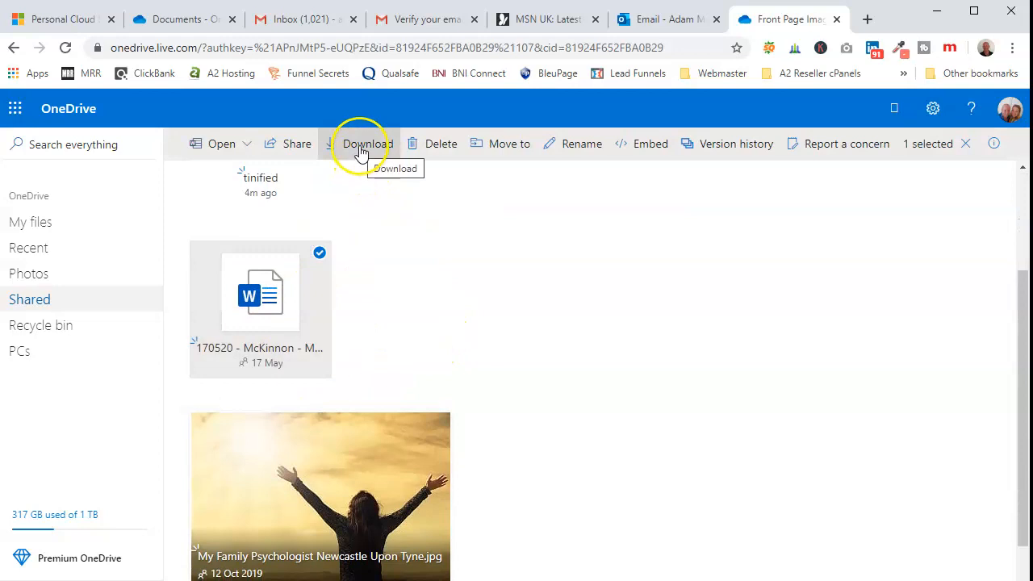
left_click(360, 152)
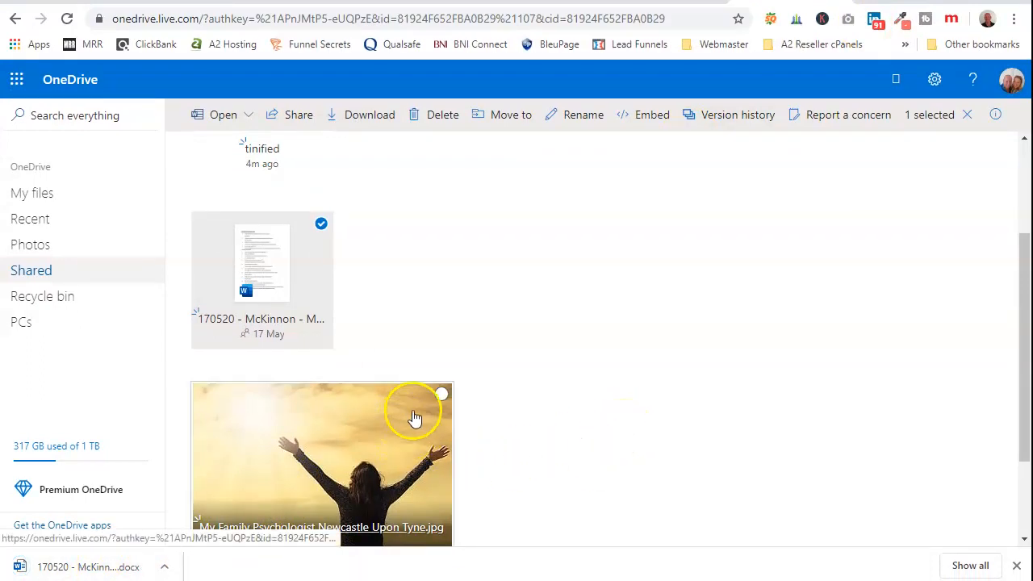
Download the Word document and the photo together as a zip.
left_click(443, 394)
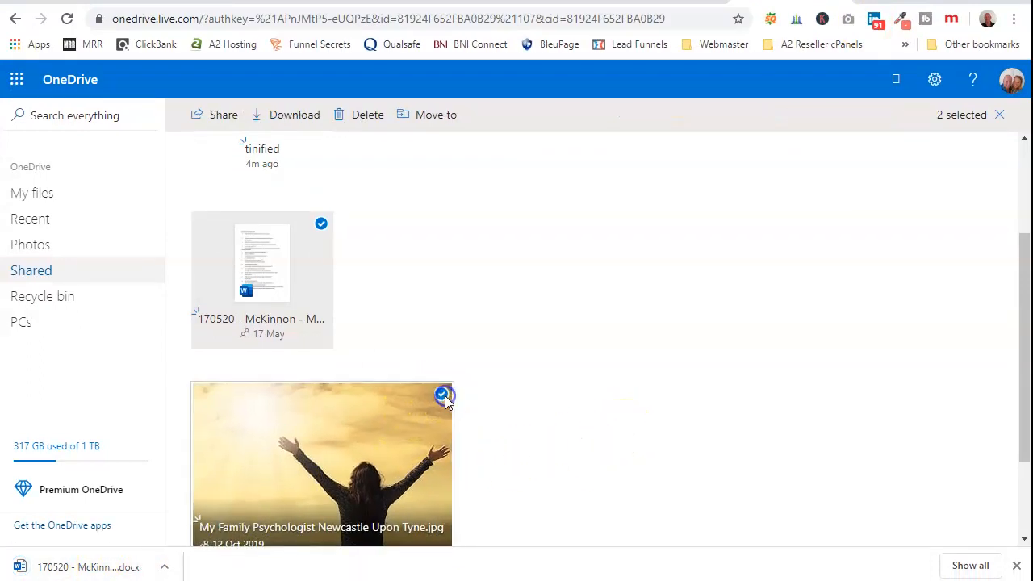
left_click(315, 121)
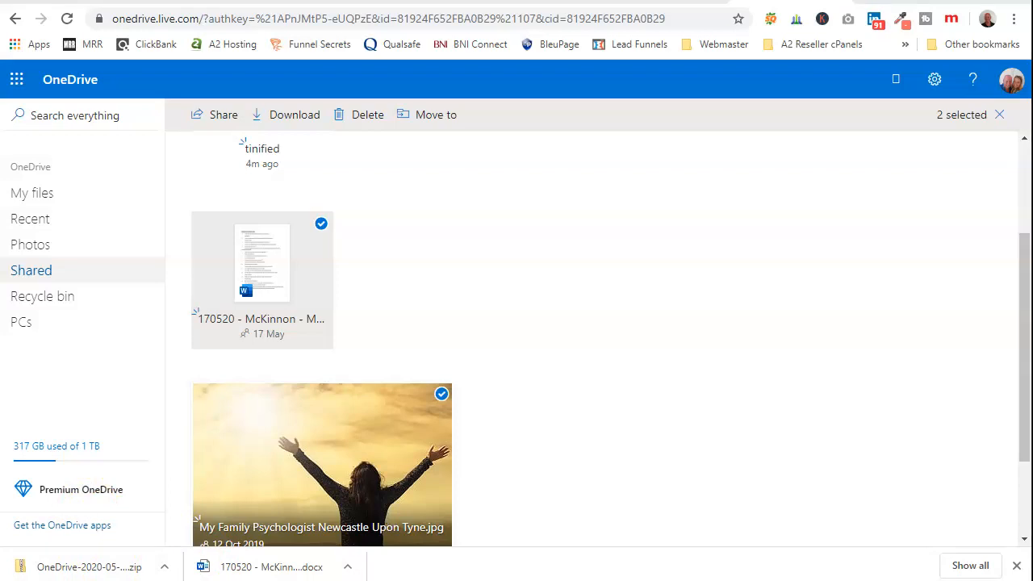
key("super+e")
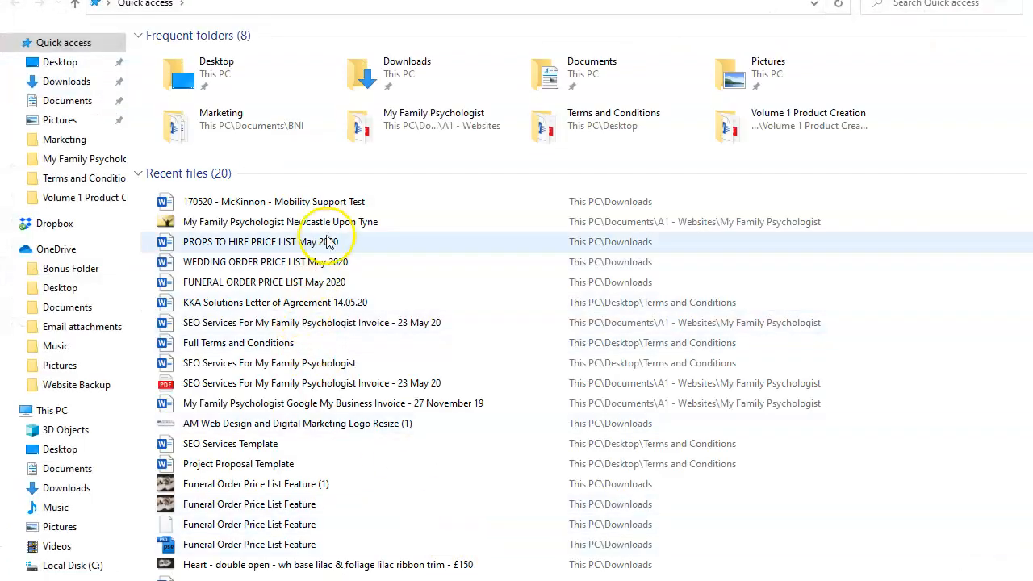
Extract the OneDrive-2020-05-24 zip in Downloads to its suggested folder and open that folder.
left_click(84, 491)
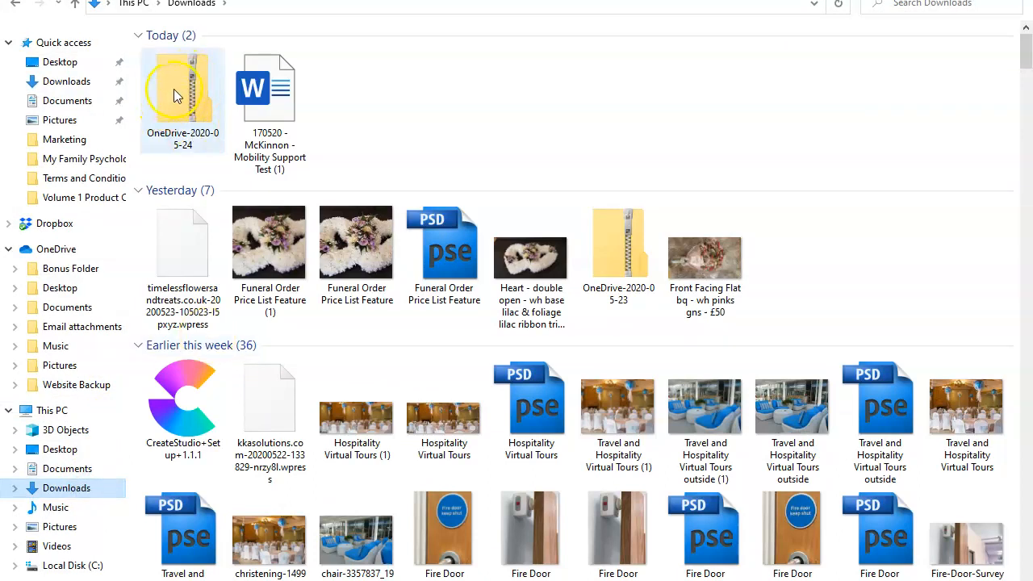
left_click(203, 110)
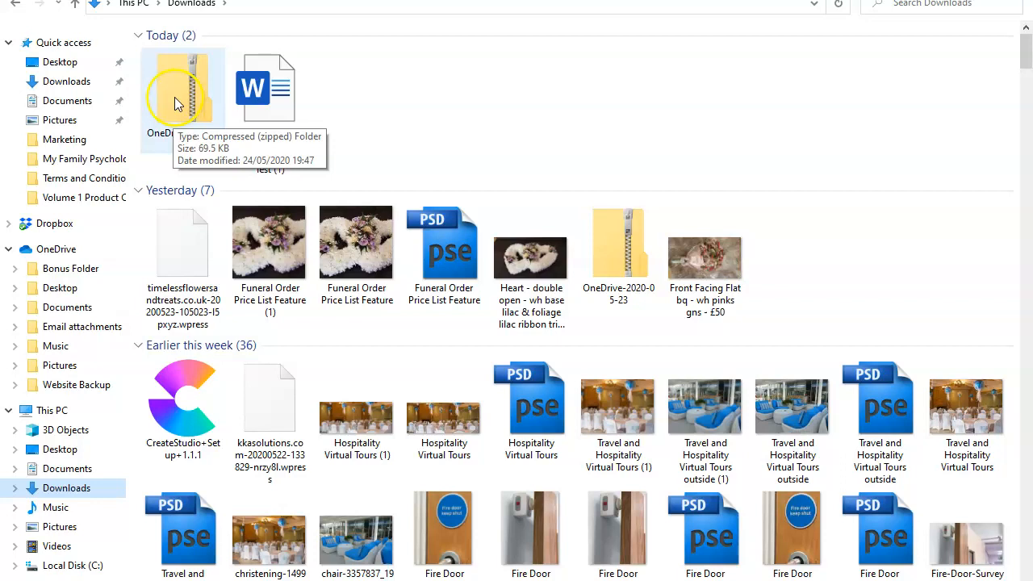
left_click(175, 101)
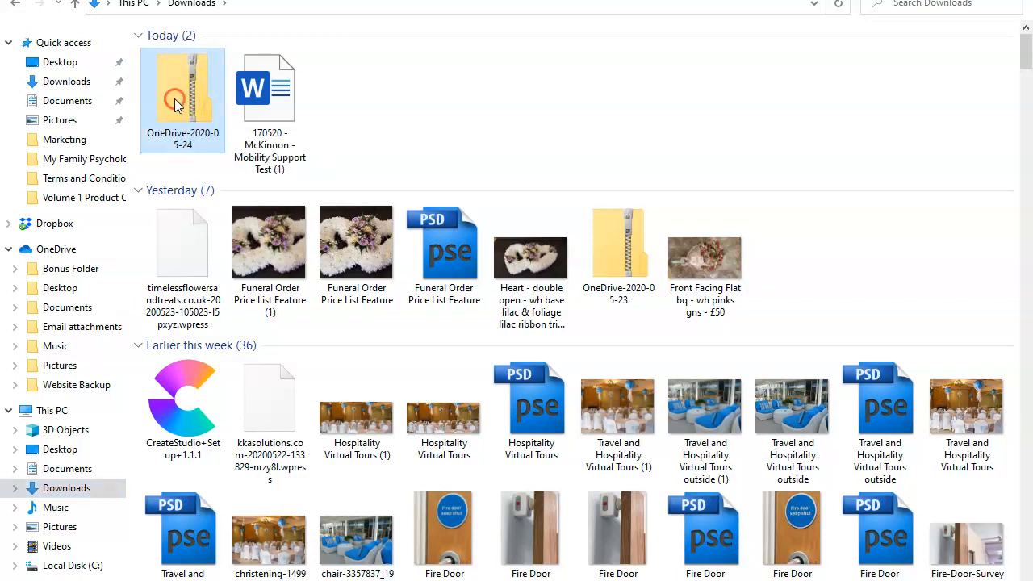
right_click(177, 105)
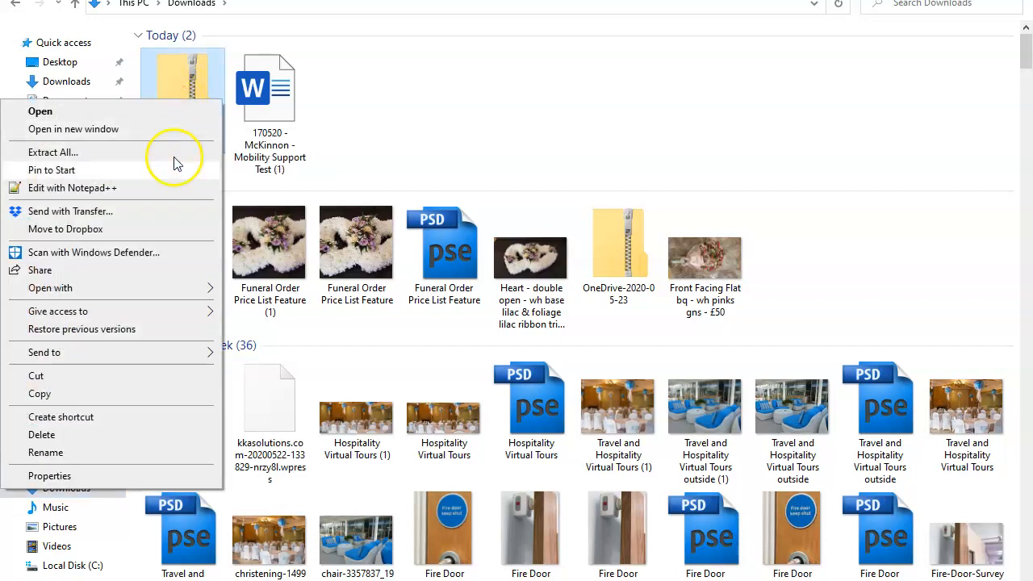
left_click(53, 153)
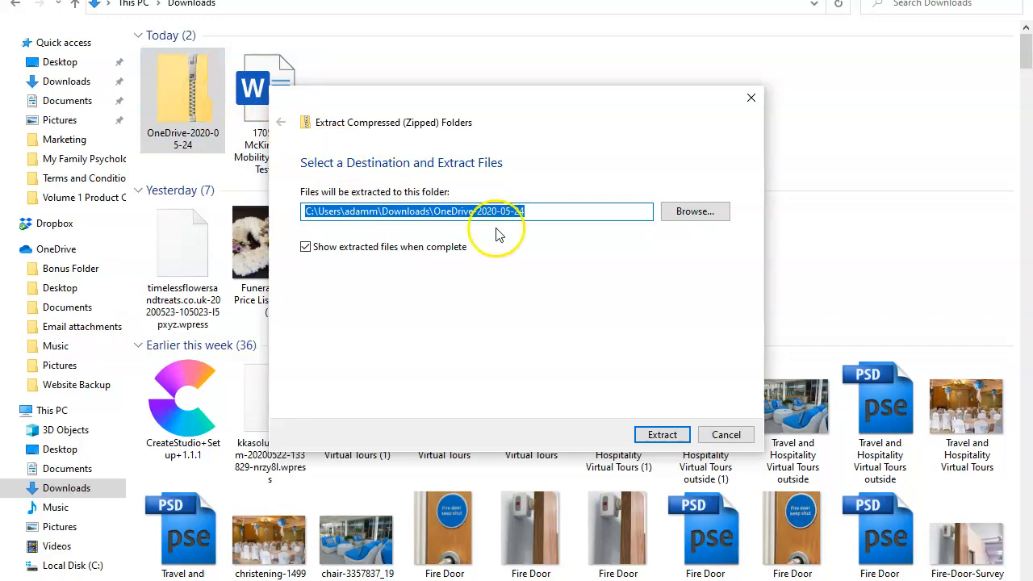
left_click(662, 436)
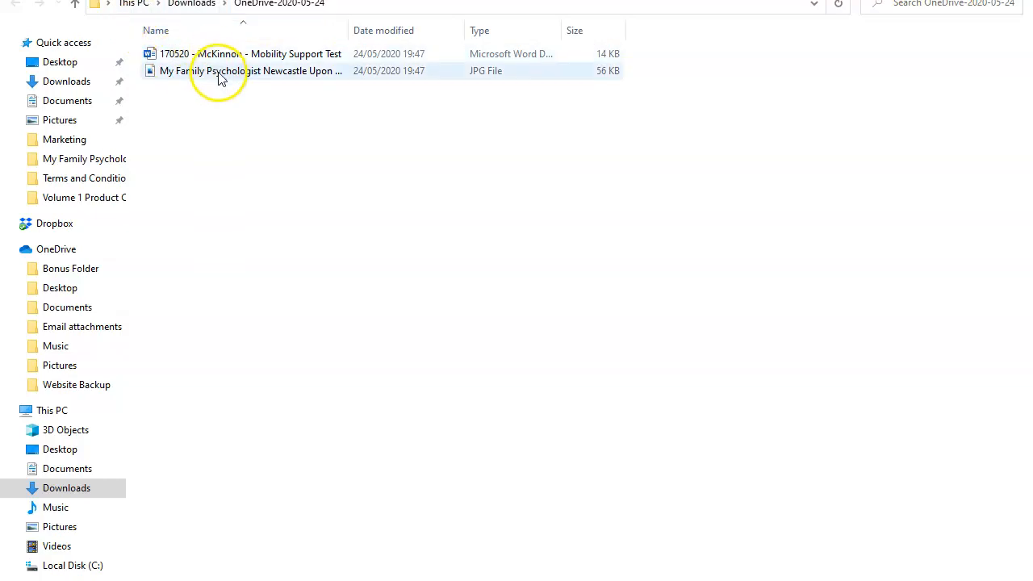
key("alt+F4")
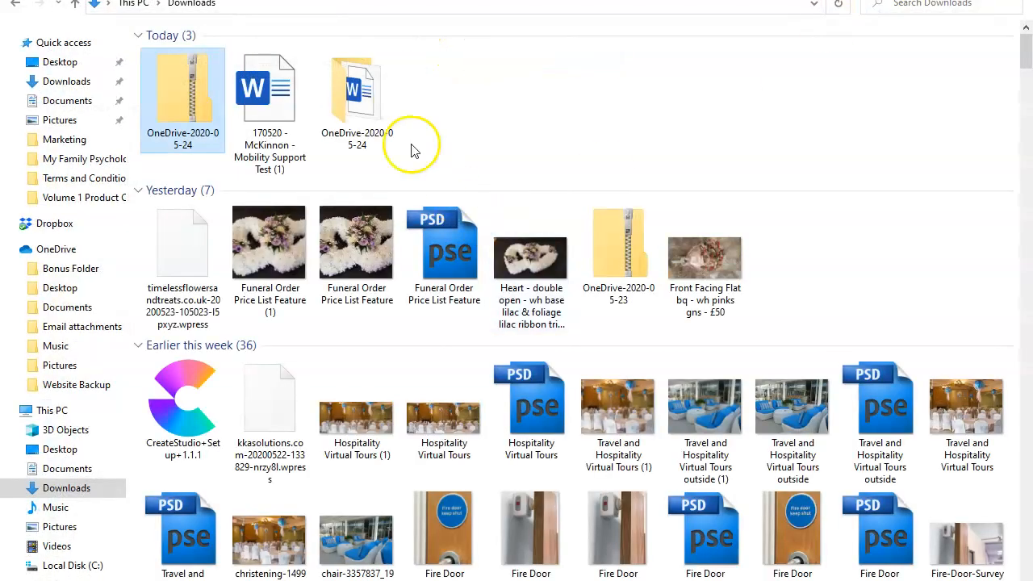
double_click(376, 104)
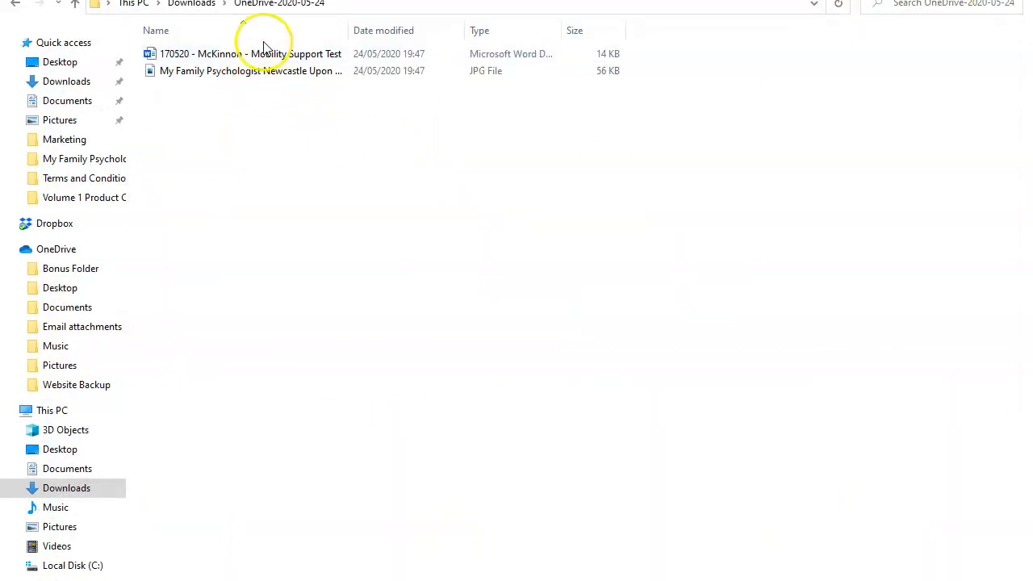
Close File Explorer and dismiss Chrome's downloads bar to see the shared Word document and photo.
left_click(1015, 2)
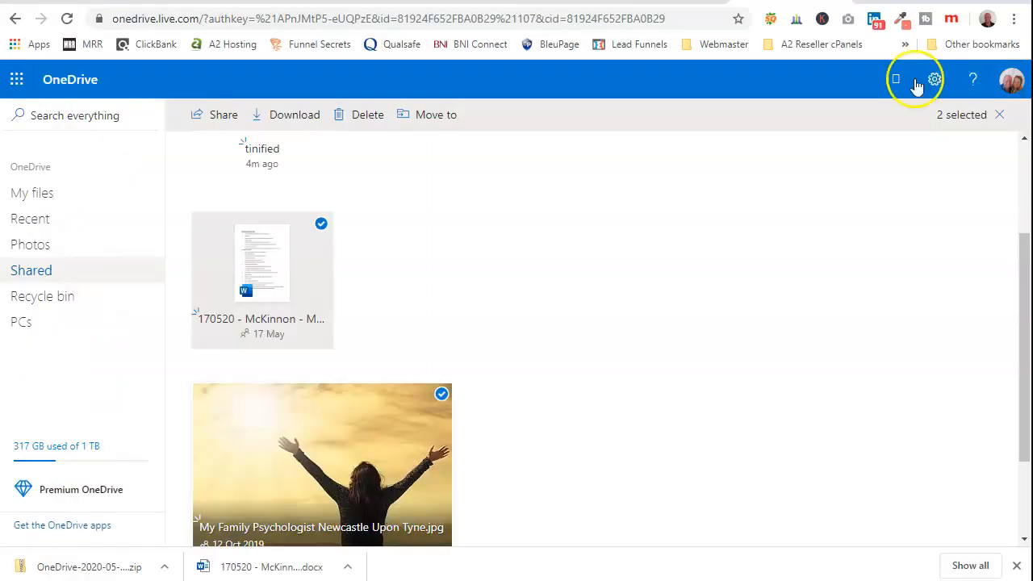
left_click(1017, 566)
scroll(622, 369, "down", 1)
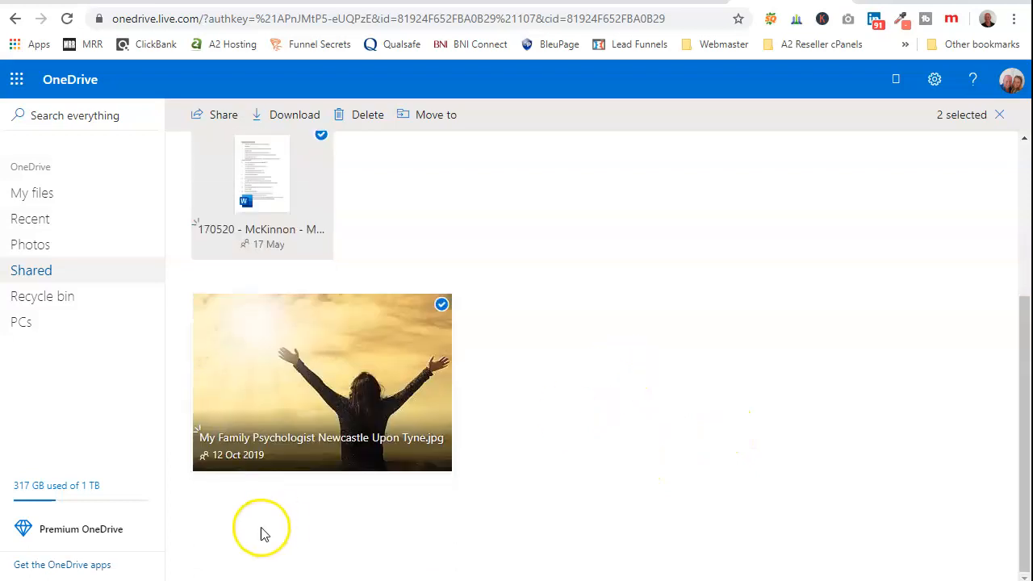